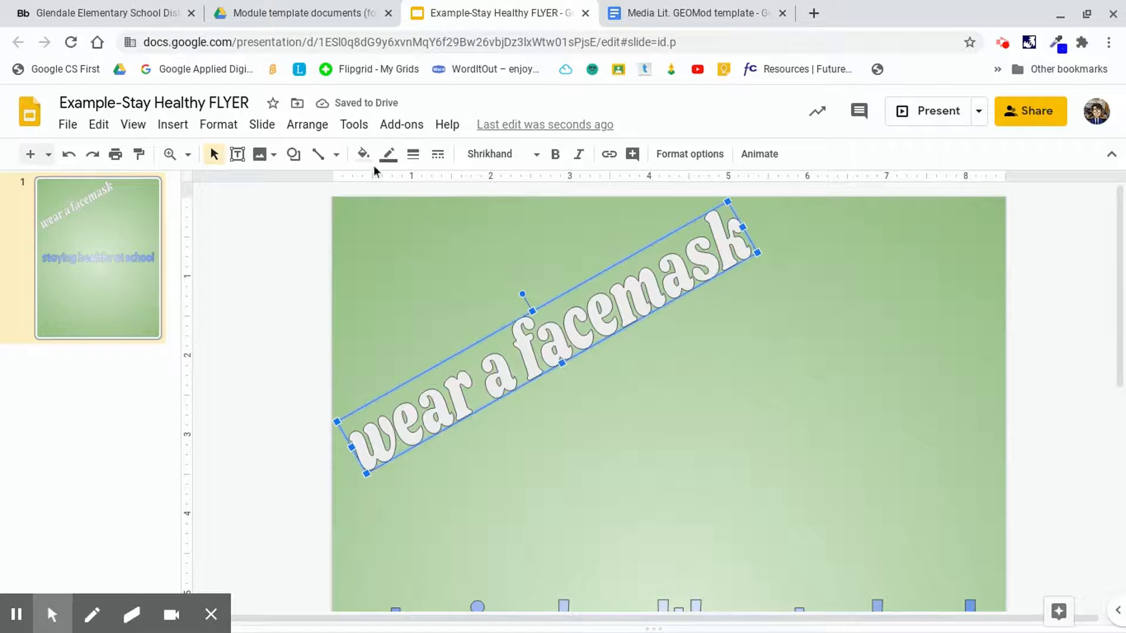
# Fill the "wear a facemask" word art with a light red linear gradient after trying the light purple one.
pyautogui.click(473, 185)
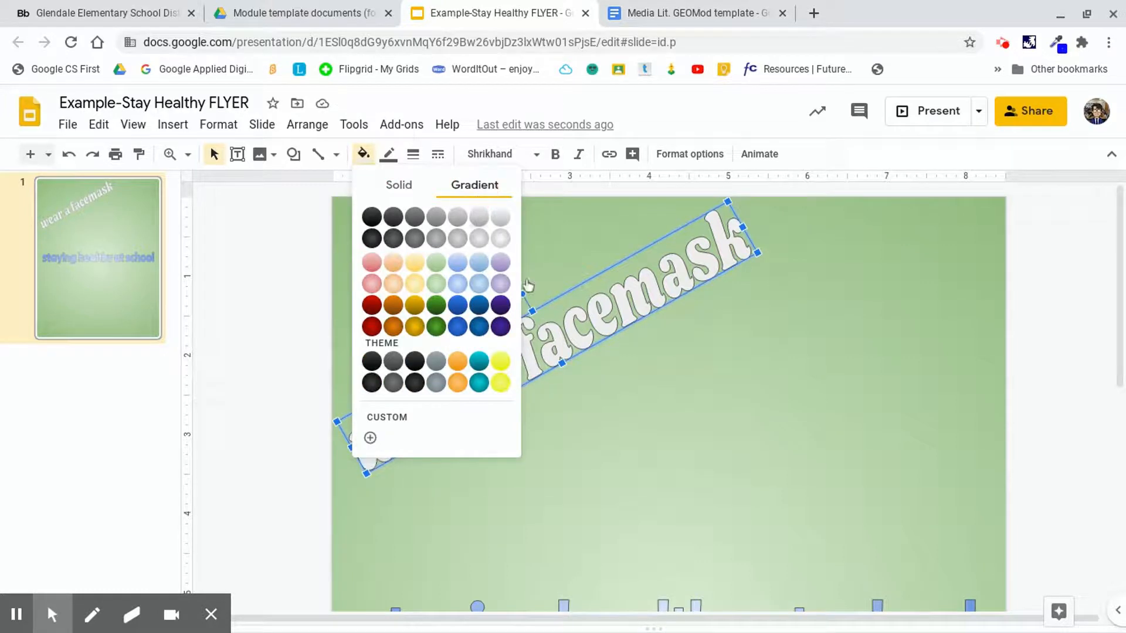
pyautogui.click(501, 283)
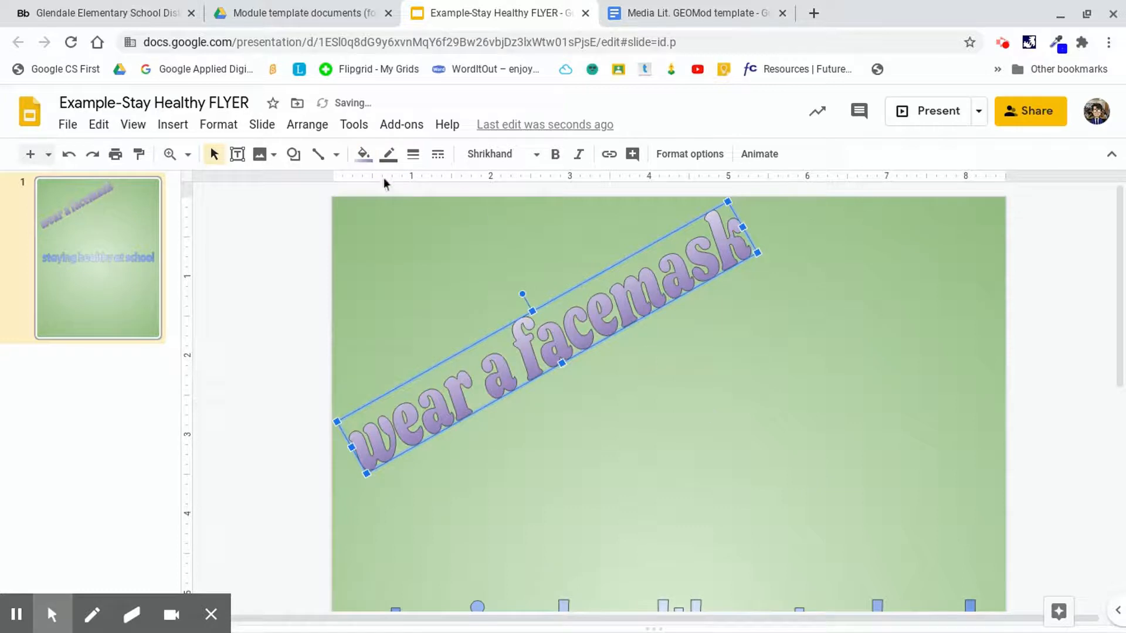
pyautogui.click(363, 155)
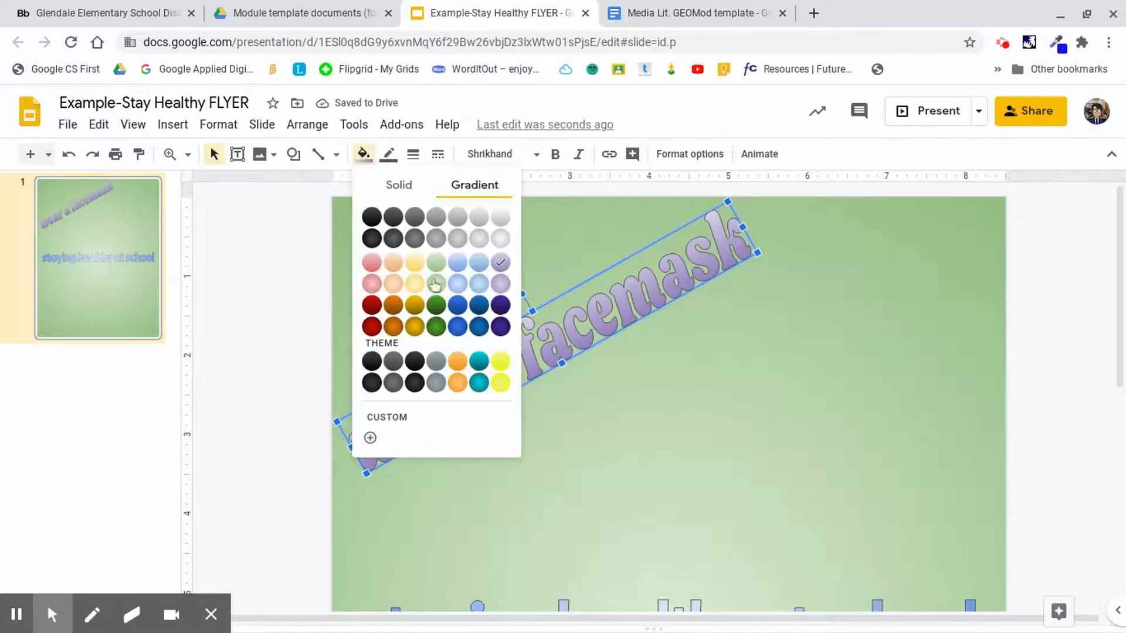
pyautogui.click(372, 262)
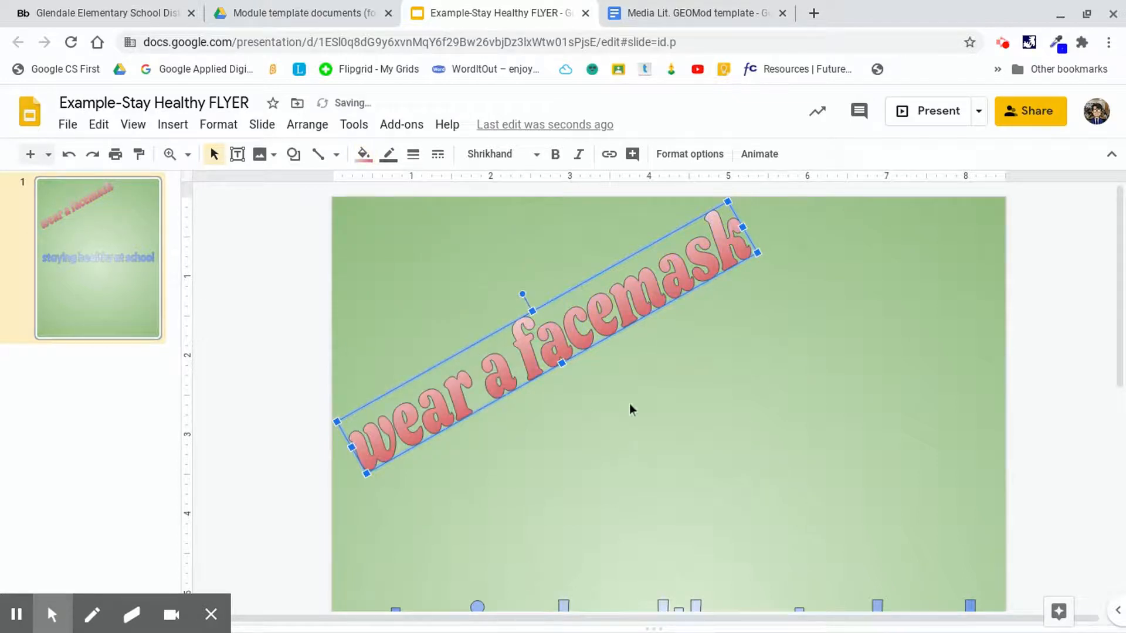
pyautogui.click(643, 379)
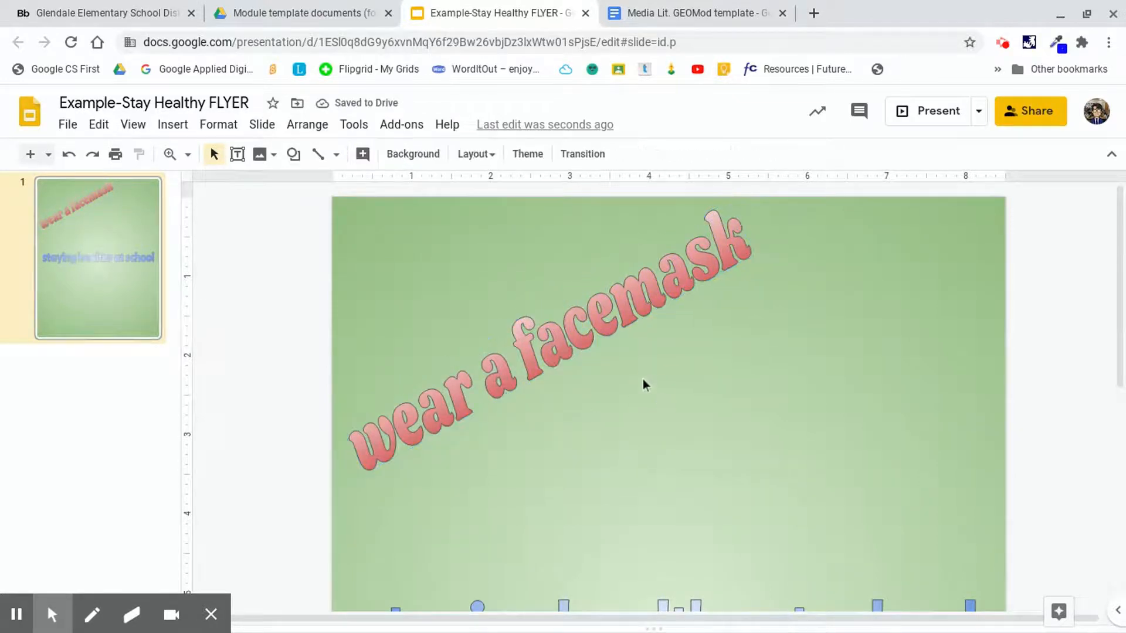
# Add a drop shadow to the "wear a facemask" word art, increasing its distance slightly and its angle to cast up and left.
pyautogui.click(603, 331)
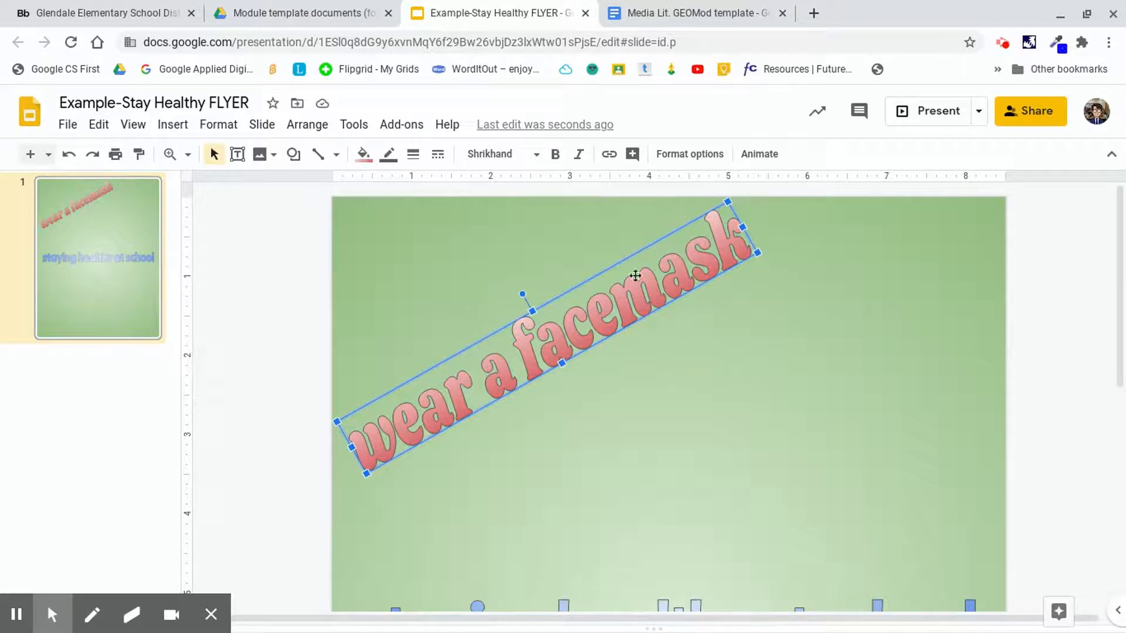
pyautogui.click(643, 220)
pyautogui.click(593, 317)
pyautogui.click(676, 156)
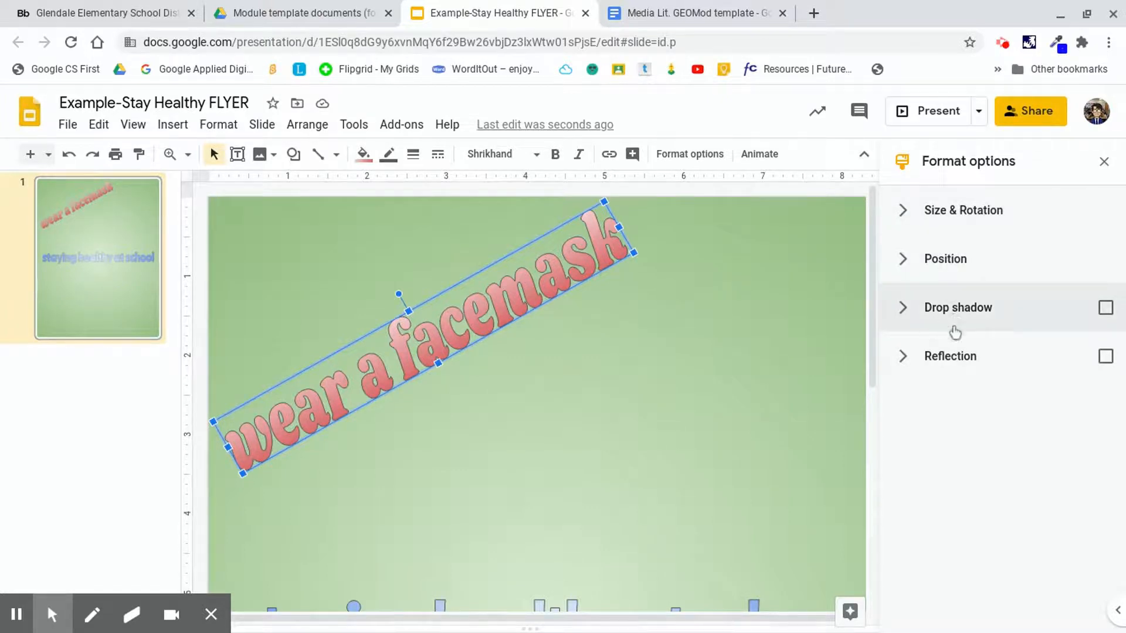
pyautogui.click(972, 320)
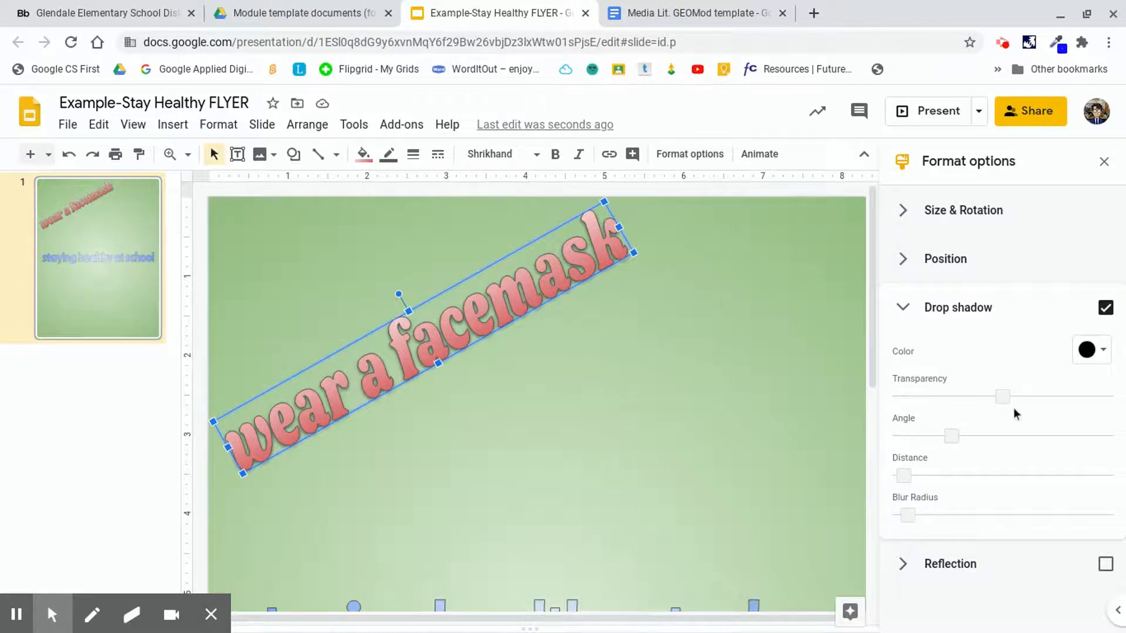
pyautogui.moveTo(904, 480); pyautogui.dragTo(925, 482)
pyautogui.moveTo(949, 437); pyautogui.dragTo(1009, 432)
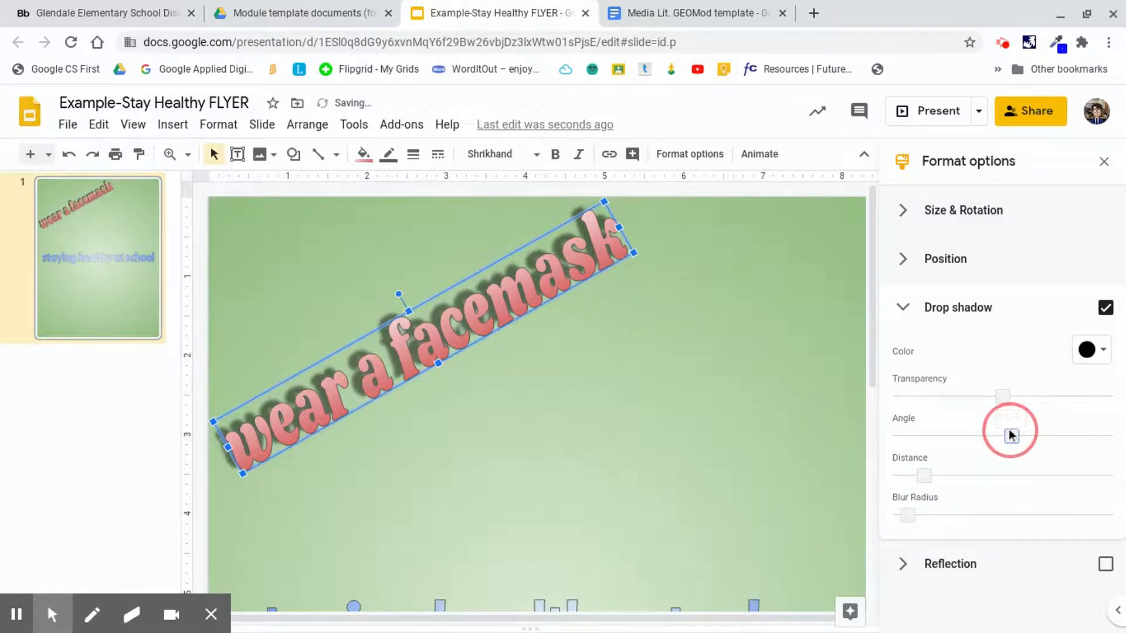
# Try blue as the drop shadow color of "wear a facemask" and set it back to black.
pyautogui.click(1105, 353)
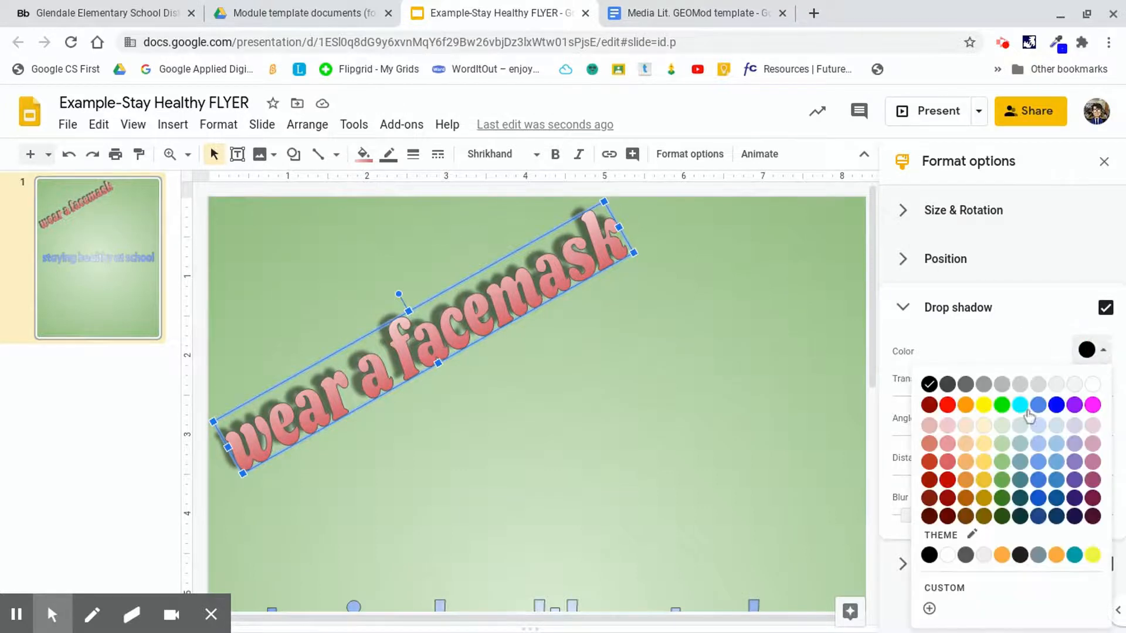
pyautogui.click(1055, 405)
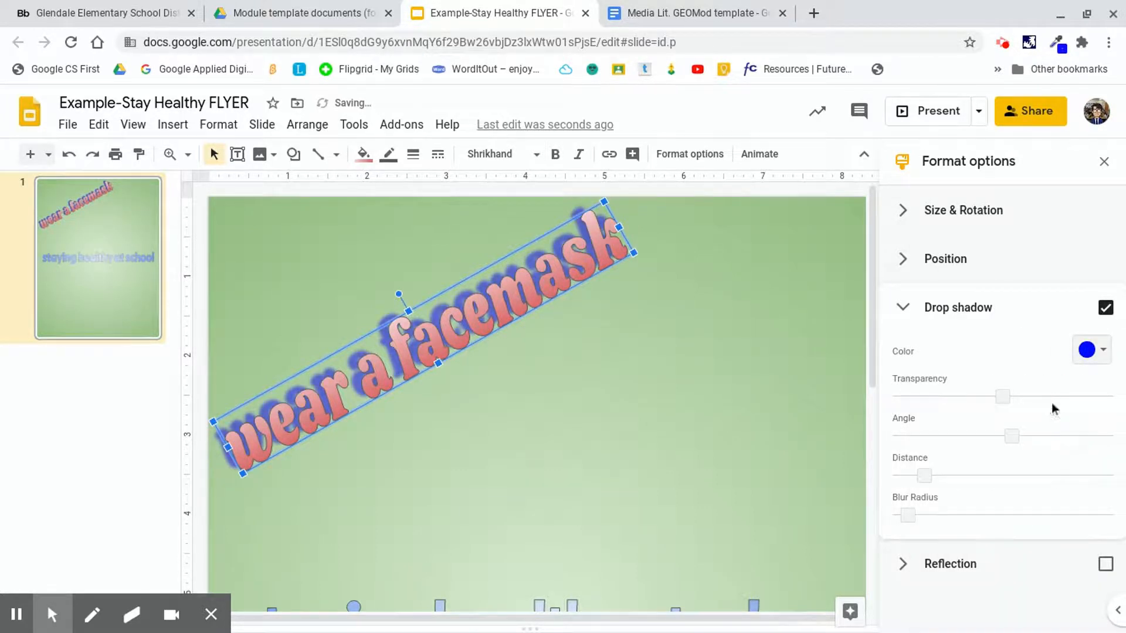
pyautogui.click(1089, 351)
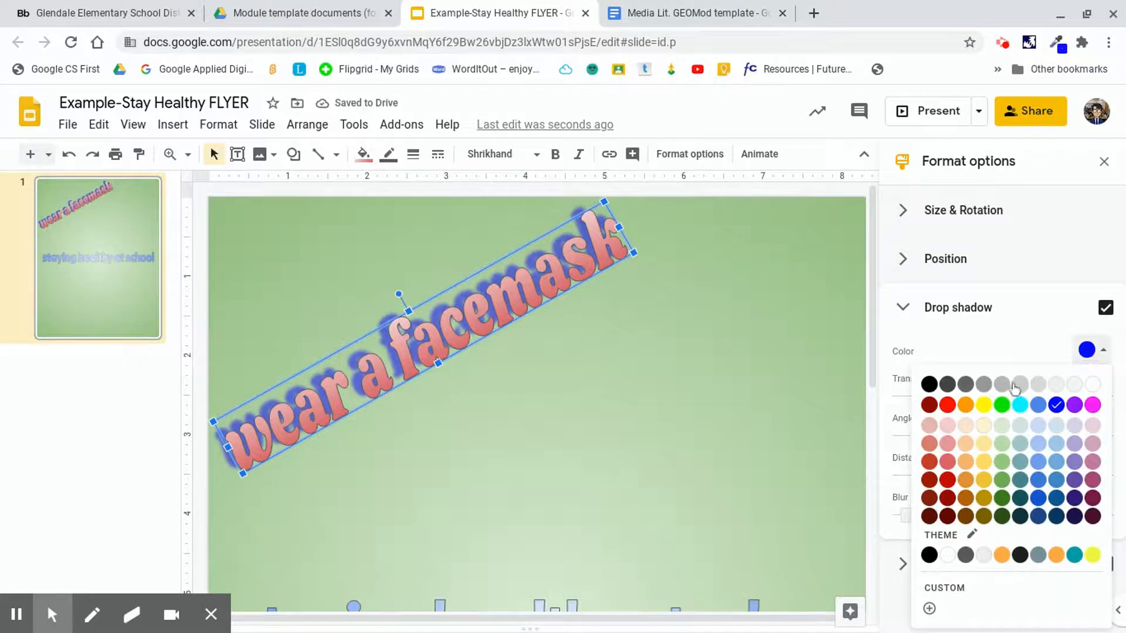
pyautogui.click(931, 385)
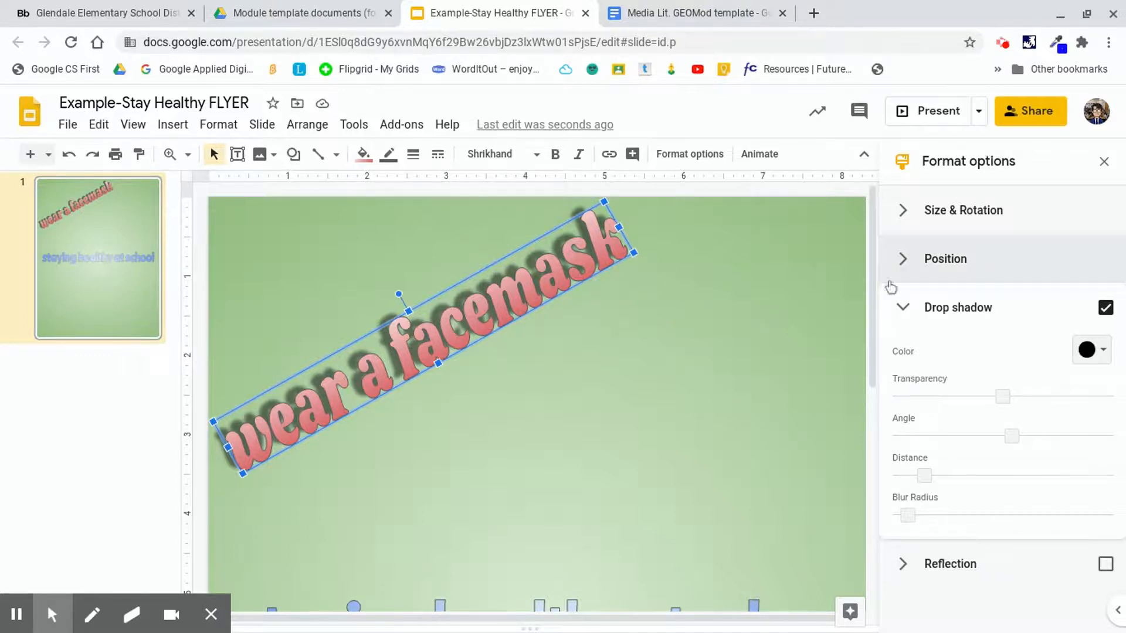
pyautogui.click(1103, 162)
# Turn on a drop shadow for the "staying healthy at school" word art.
pyautogui.scroll(-3, 793, 409)
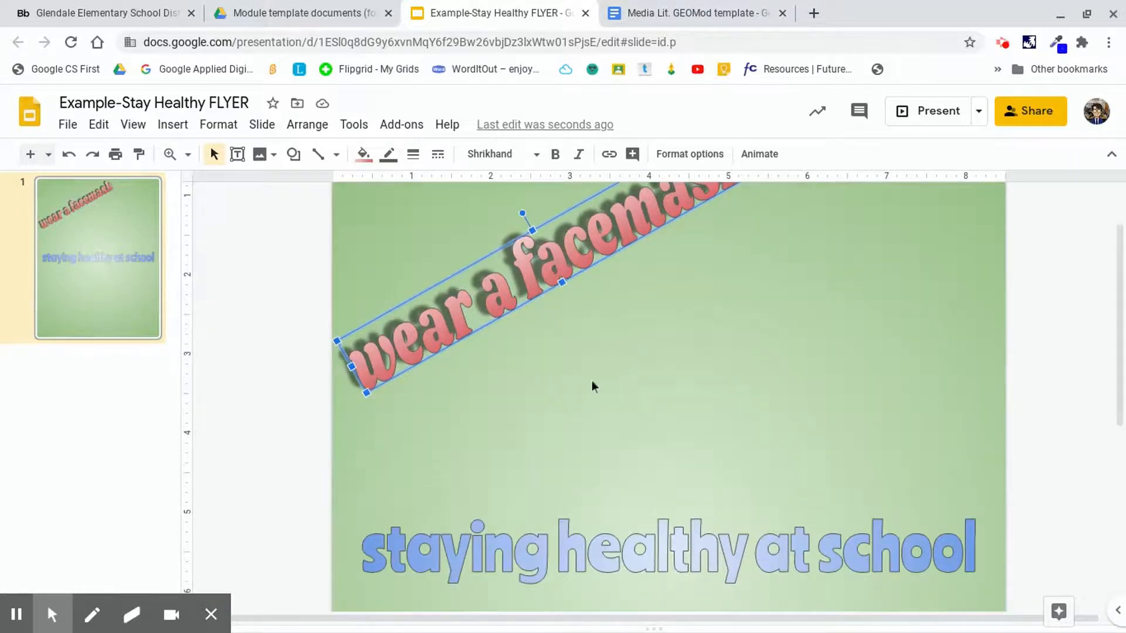
pyautogui.scroll(-3, 554, 495)
pyautogui.click(567, 468)
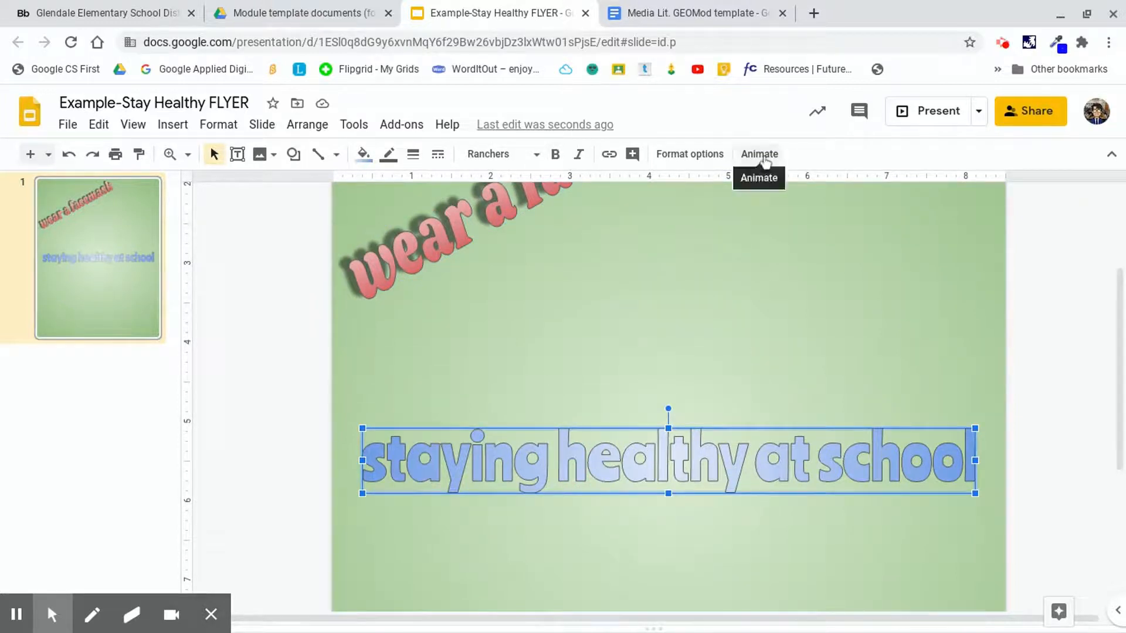
pyautogui.click(697, 157)
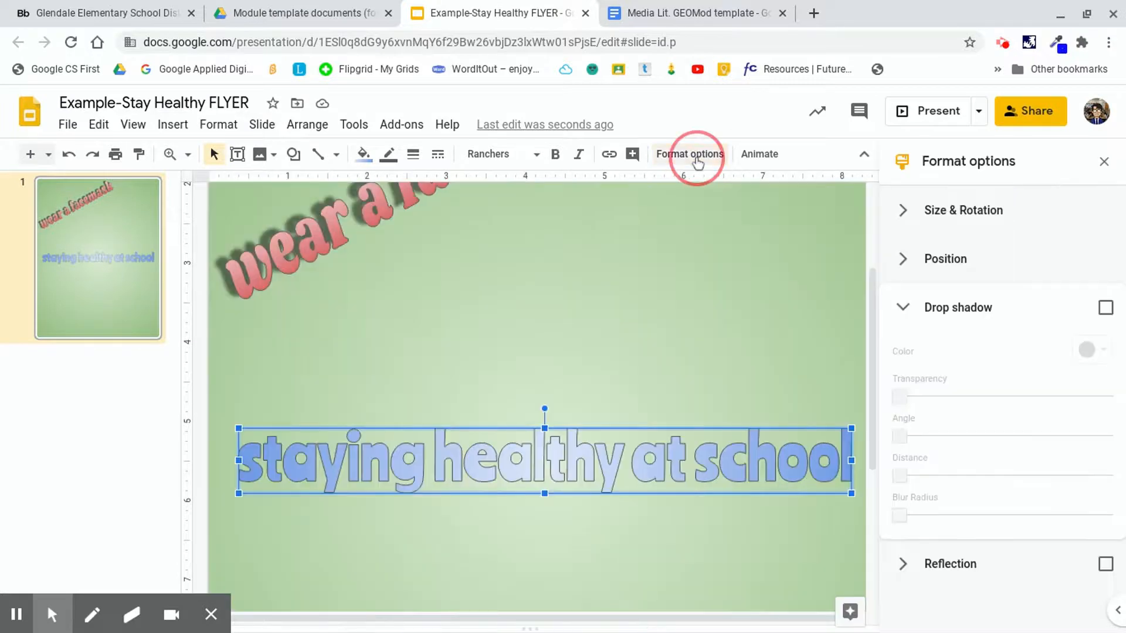
pyautogui.click(936, 307)
pyautogui.click(935, 309)
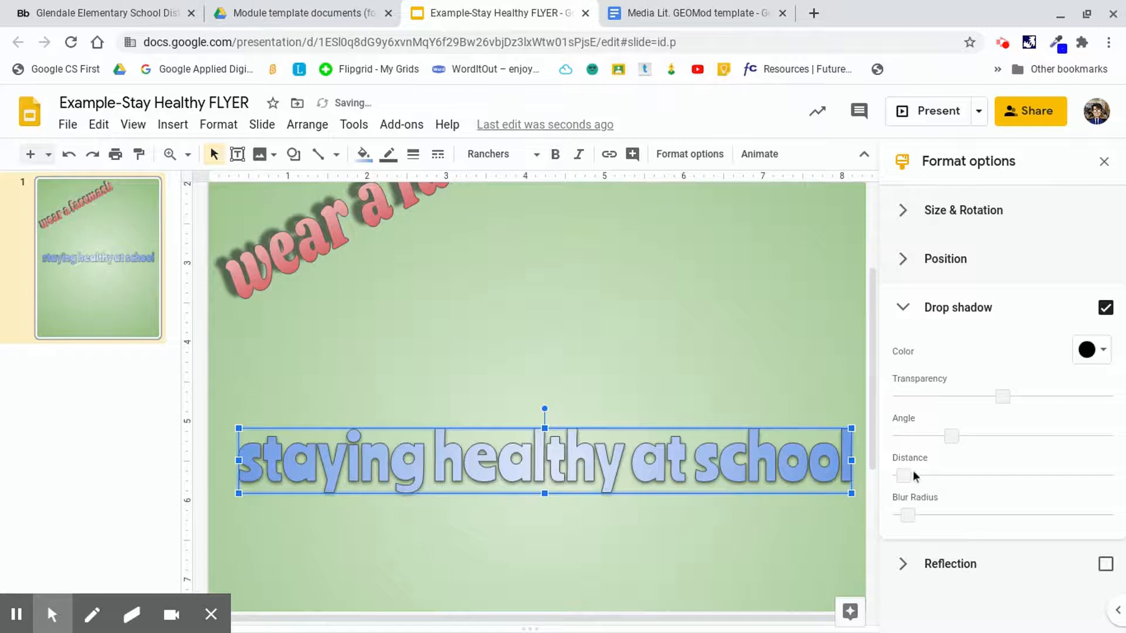
# Slightly increase the distance and blur radius of the "staying healthy at school" shadow and set its angle to 27°.
pyautogui.moveTo(909, 475); pyautogui.dragTo(931, 480)
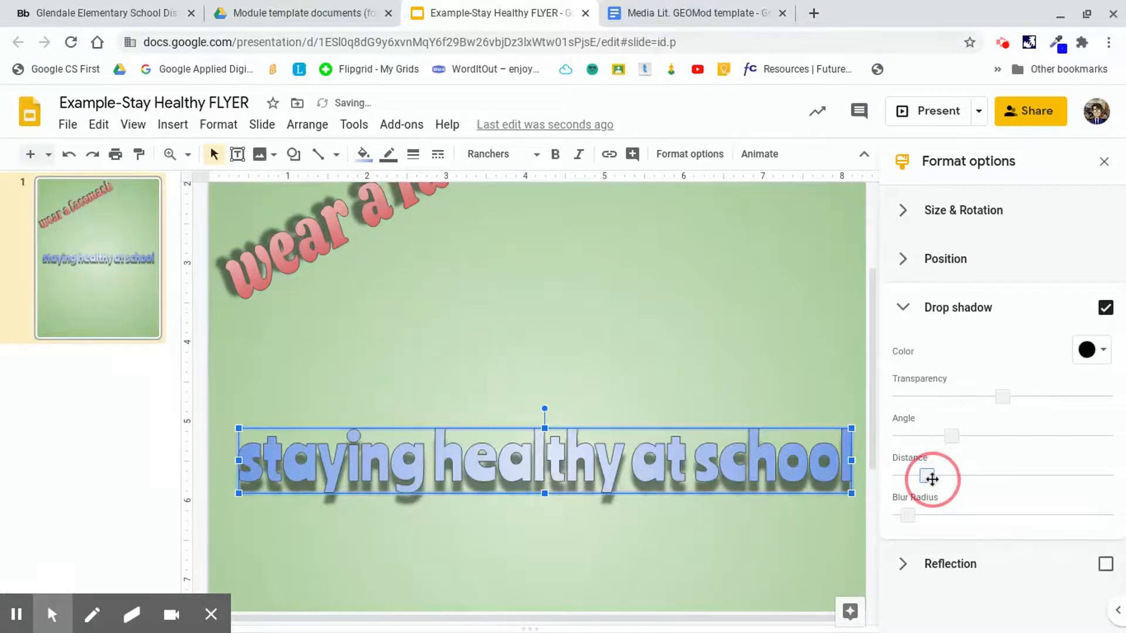
pyautogui.moveTo(908, 517)
pyautogui.mouseDown()
pyautogui.moveTo(924, 518)
pyautogui.moveTo(915, 526)
pyautogui.mouseUp()
pyautogui.moveTo(953, 433); pyautogui.dragTo(924, 528)
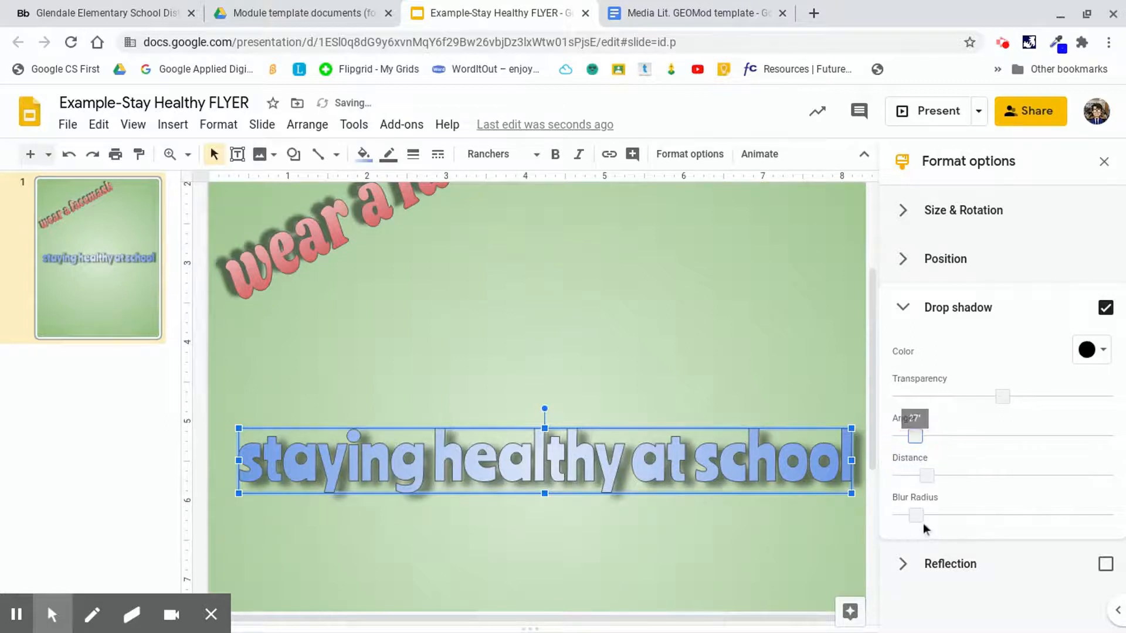
pyautogui.click(1104, 161)
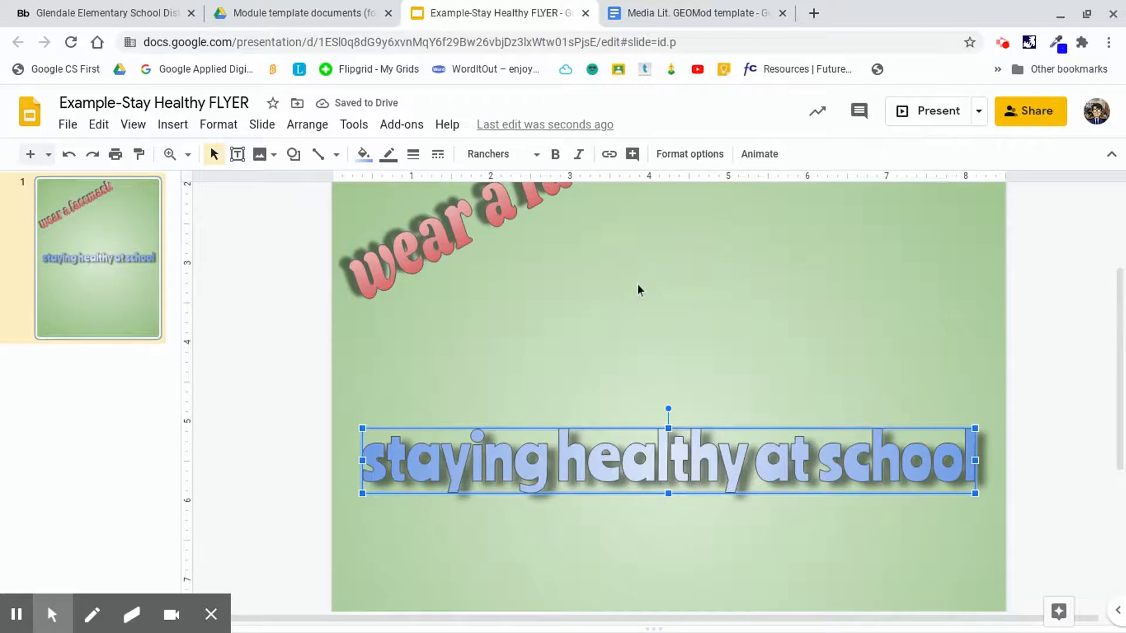
pyautogui.scroll(-5, 638, 290)
pyautogui.click(644, 302)
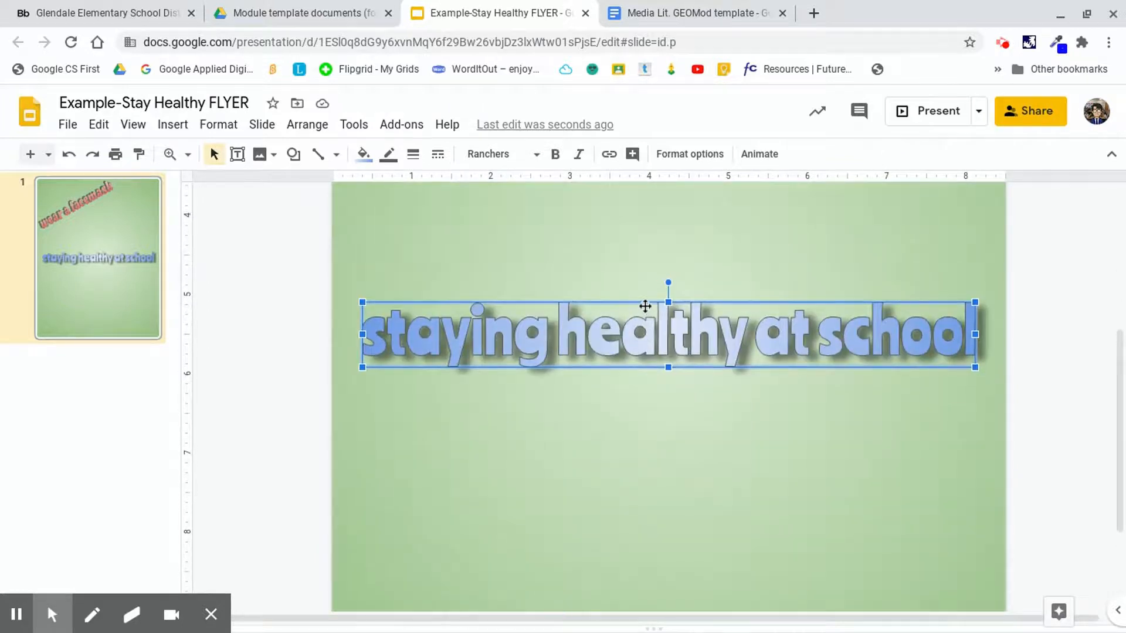
pyautogui.click(647, 267)
pyautogui.scroll(1, 635, 392)
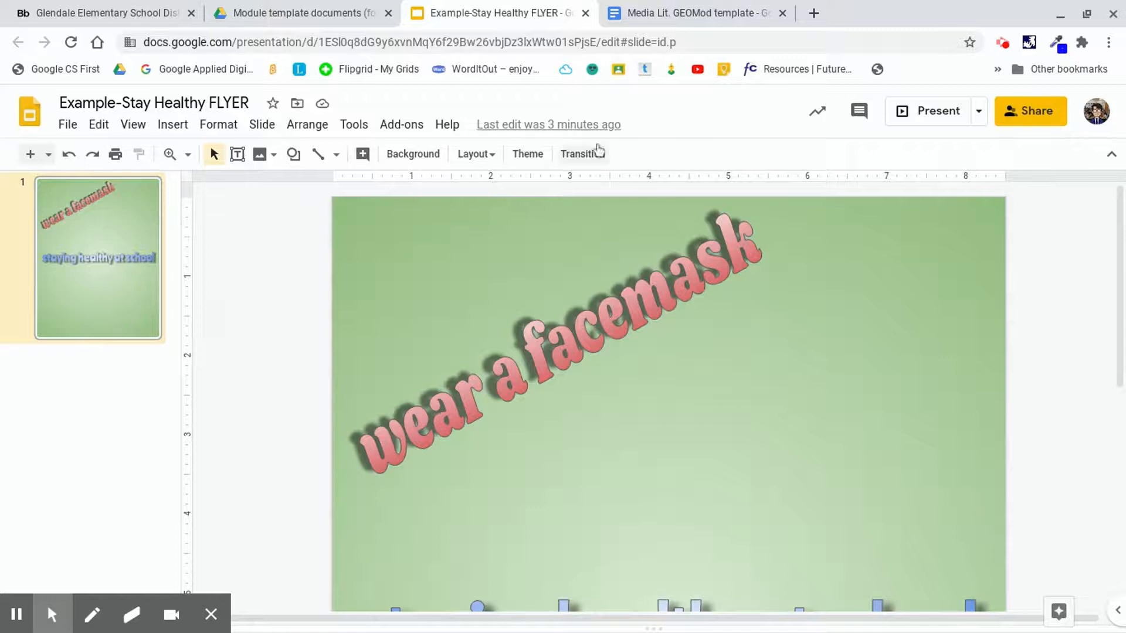
# Search the web for "facemask clipart" images to insert into the flyer.
pyautogui.click(273, 156)
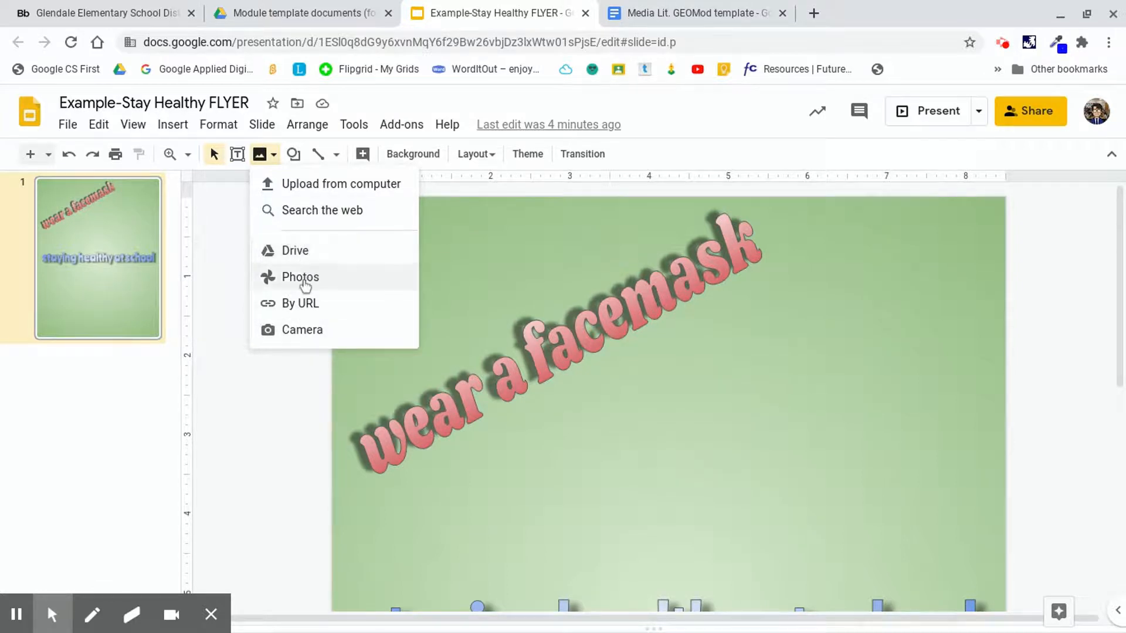
pyautogui.click(309, 217)
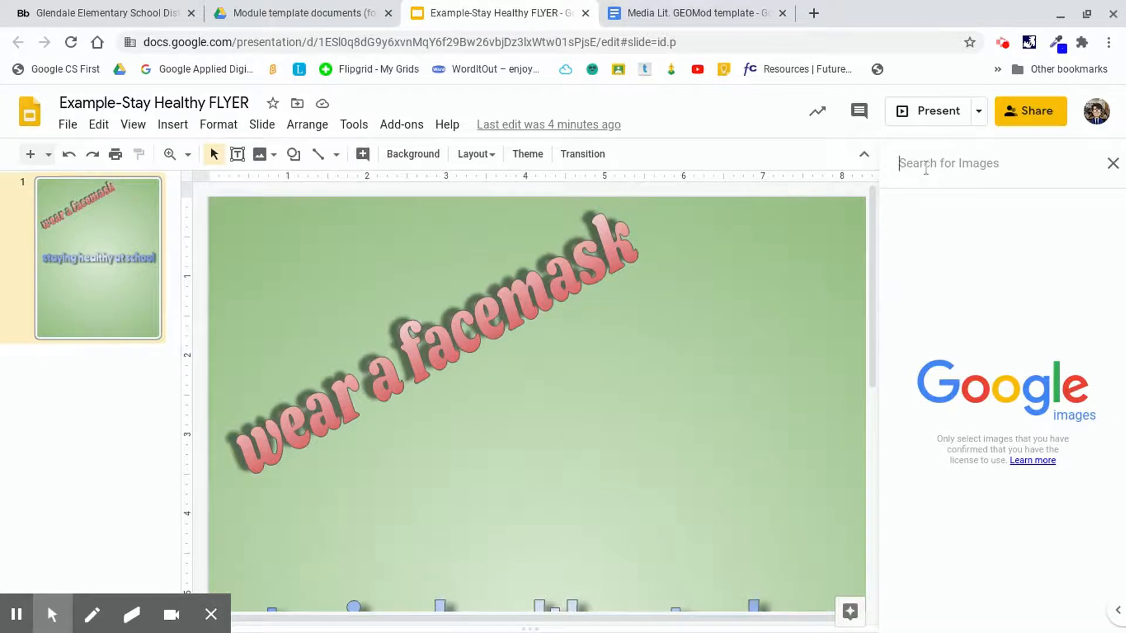
pyautogui.write('facemask')
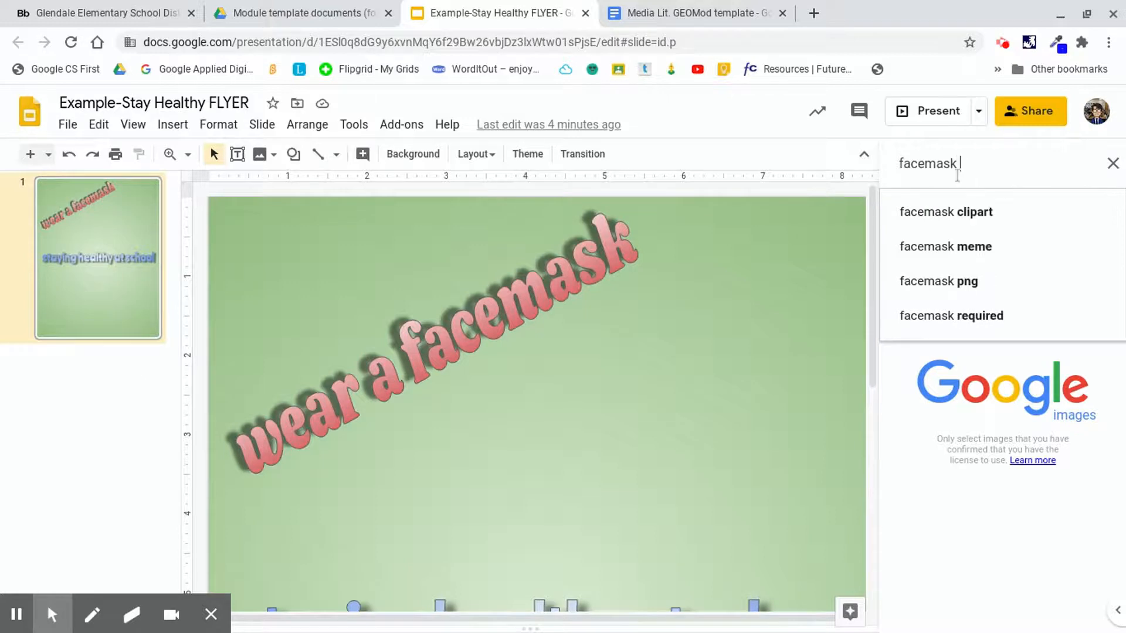
pyautogui.click(989, 212)
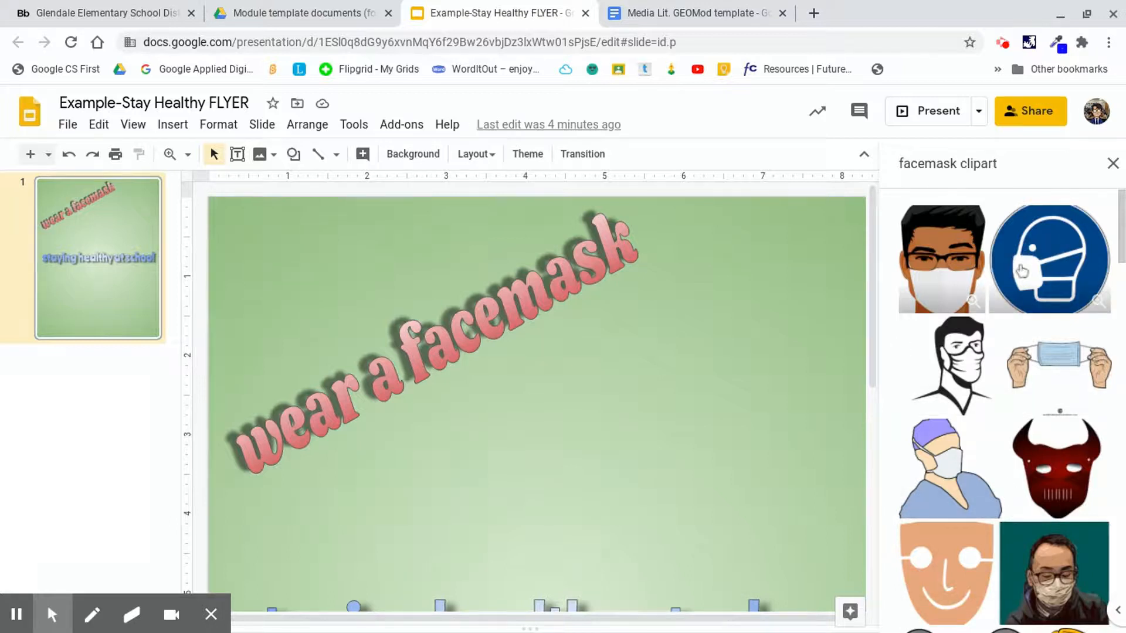
# Insert the clipart of the man with glasses and a white mask, and undo the insertion.
pyautogui.moveTo(968, 258); pyautogui.dragTo(800, 375)
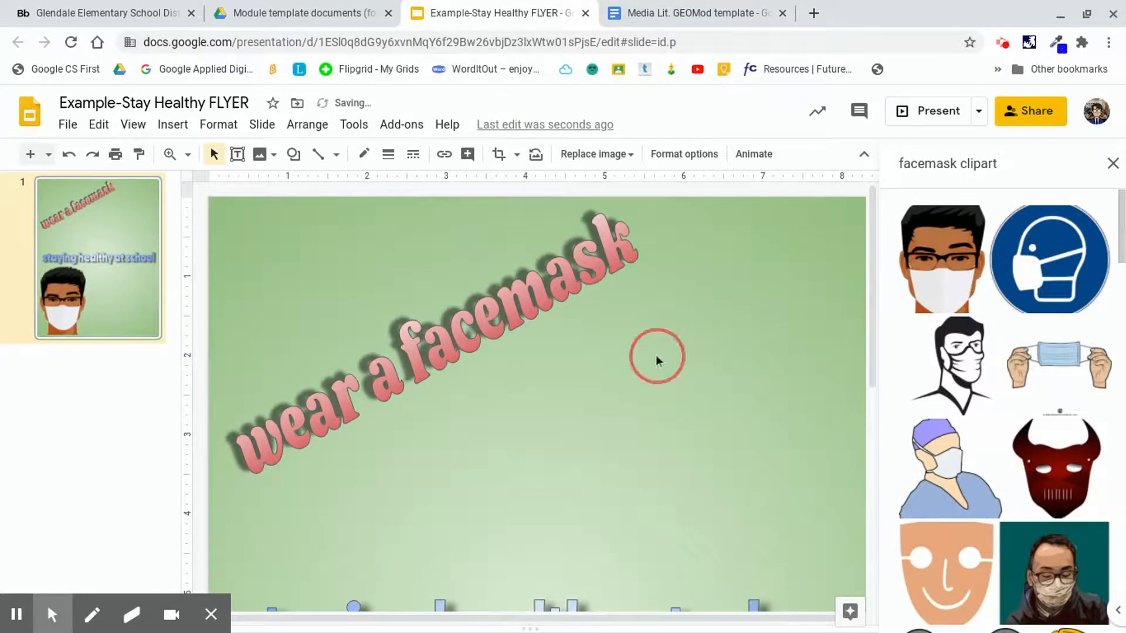
pyautogui.scroll(-7, 524, 436)
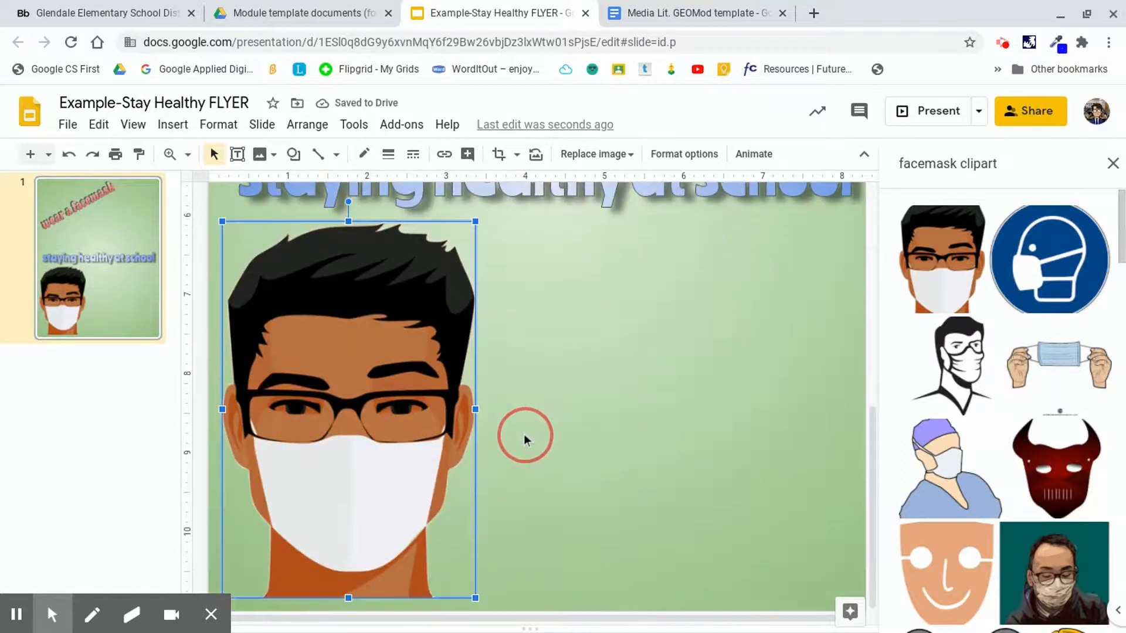
pyautogui.scroll(5, 787, 445)
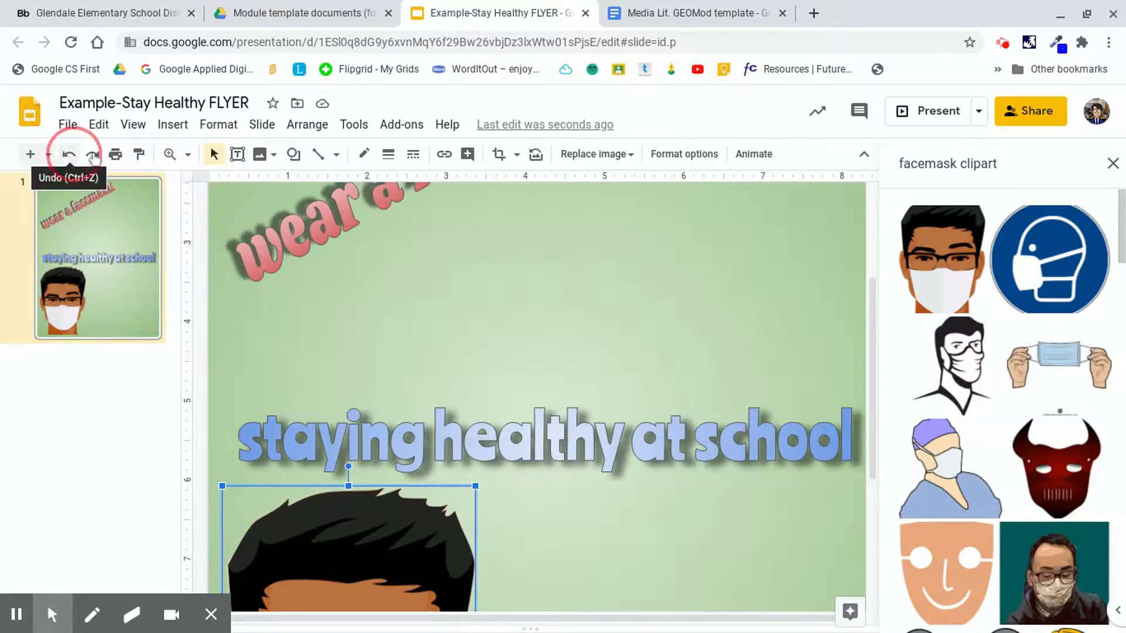
pyautogui.click(70, 156)
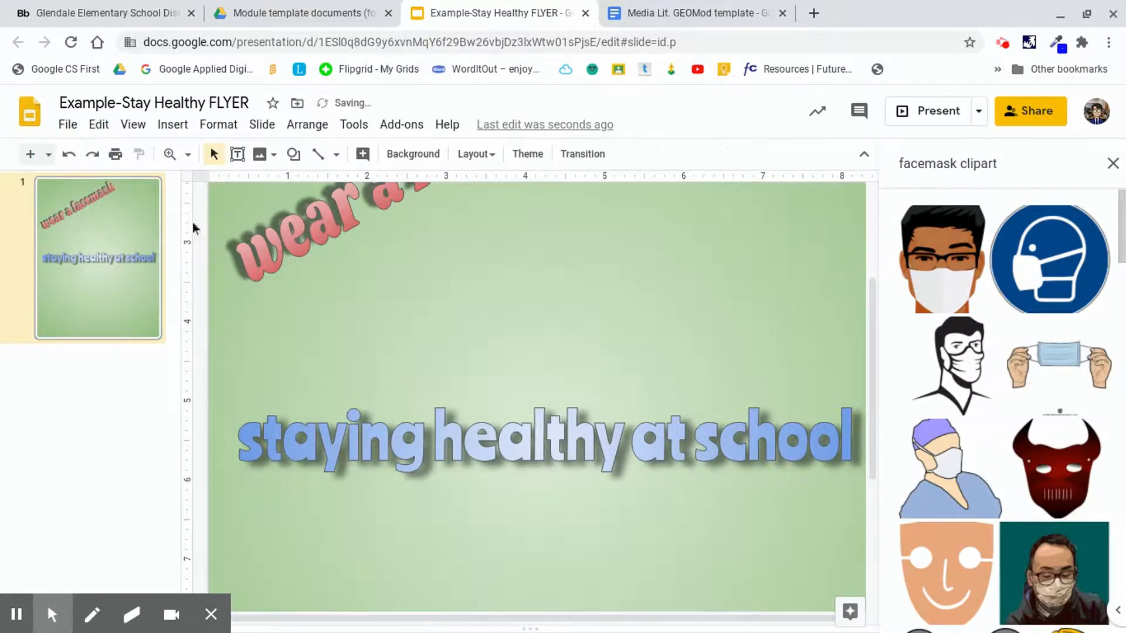
# Insert the round blue face-mask sign from the clipart results onto the flyer.
pyautogui.scroll(4, 733, 386)
pyautogui.moveTo(1018, 252); pyautogui.dragTo(604, 361)
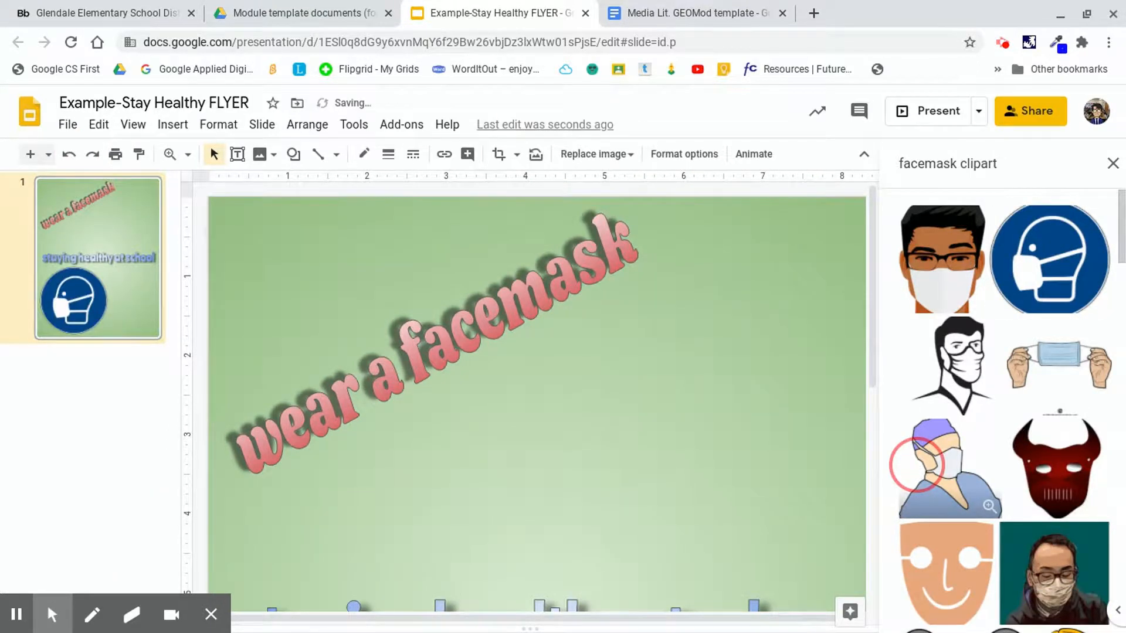
pyautogui.scroll(-6, 499, 323)
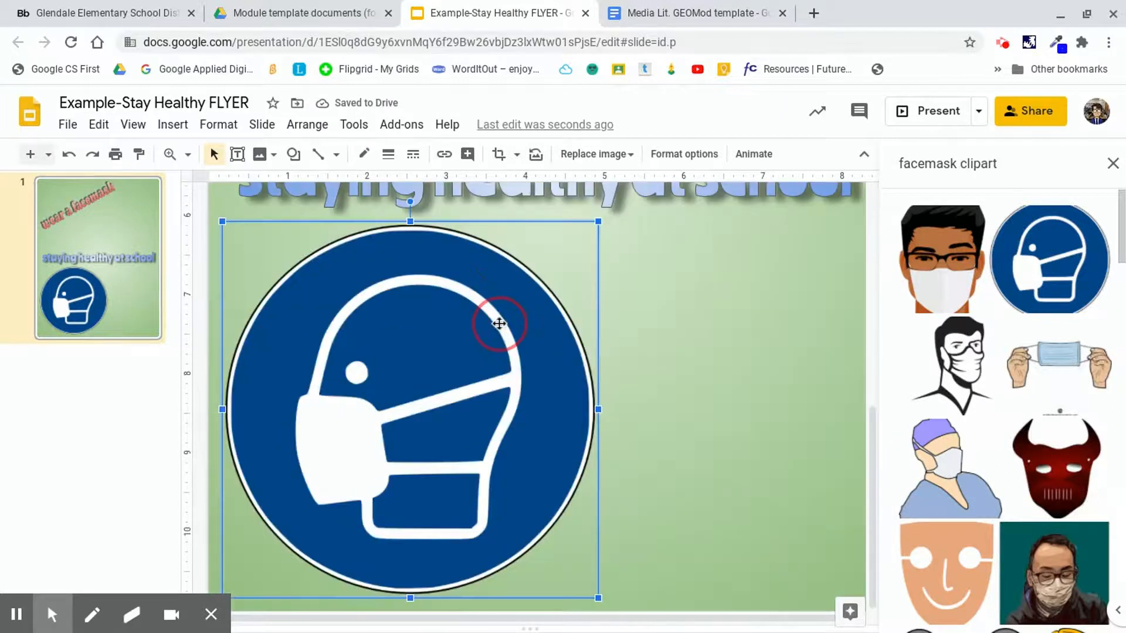
# Move the blue face-mask sign up into the flyer's right half, below the end of "wear a facemask".
pyautogui.moveTo(440, 422); pyautogui.dragTo(604, 239)
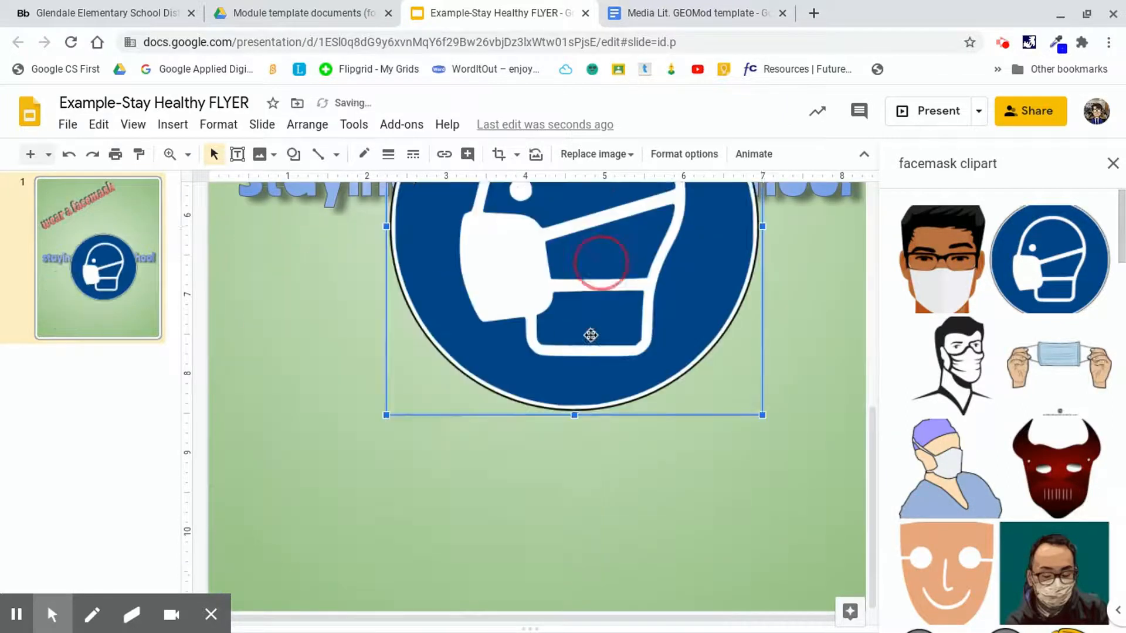
pyautogui.scroll(3, 590, 335)
pyautogui.moveTo(558, 410); pyautogui.dragTo(611, 258)
pyautogui.scroll(1, 603, 341)
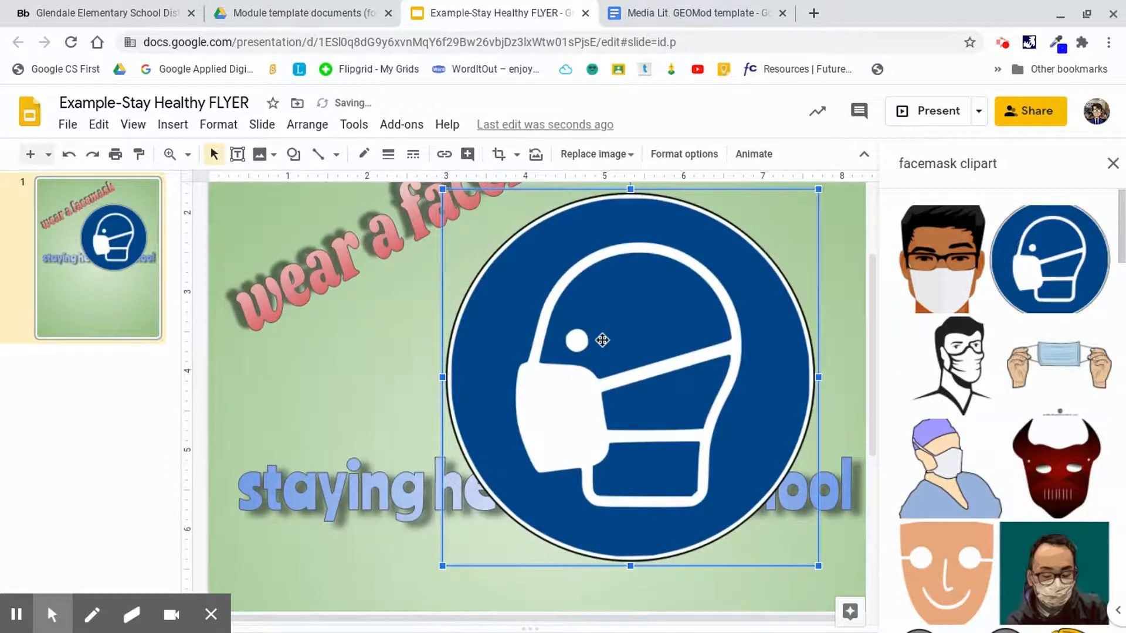
pyautogui.scroll(2, 599, 358)
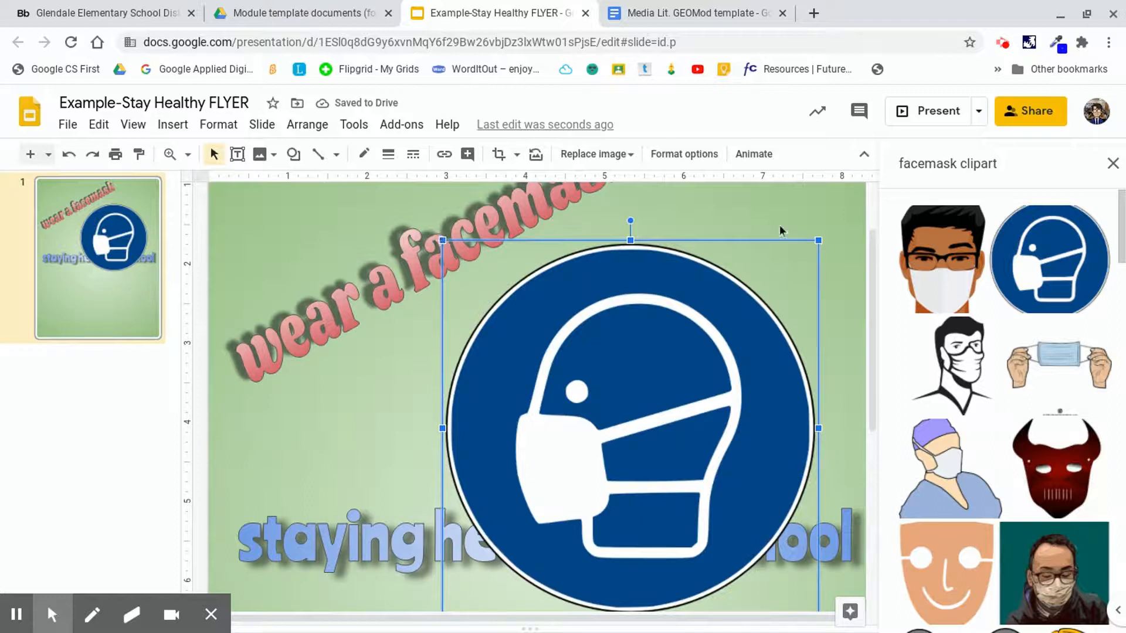
# Shrink the blue face-mask sign, and undo trial changes that flatten its height and reduce it further in proportion.
pyautogui.moveTo(442, 240); pyautogui.dragTo(674, 425)
pyautogui.moveTo(706, 469); pyautogui.dragTo(628, 339)
pyautogui.moveTo(645, 473); pyautogui.dragTo(645, 353)
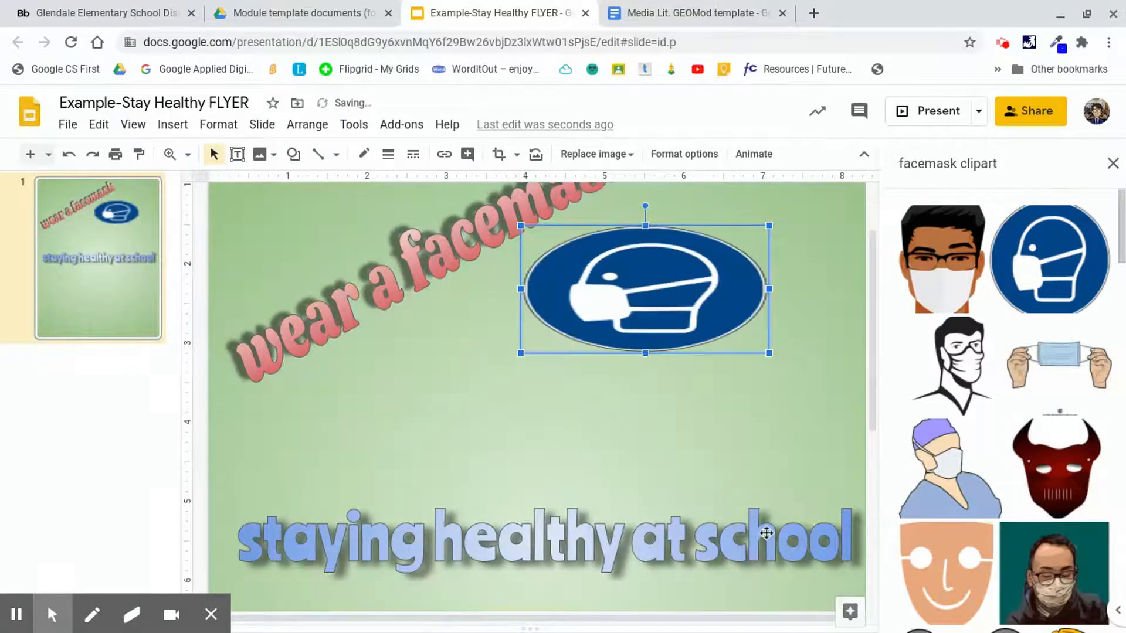
pyautogui.click(69, 153)
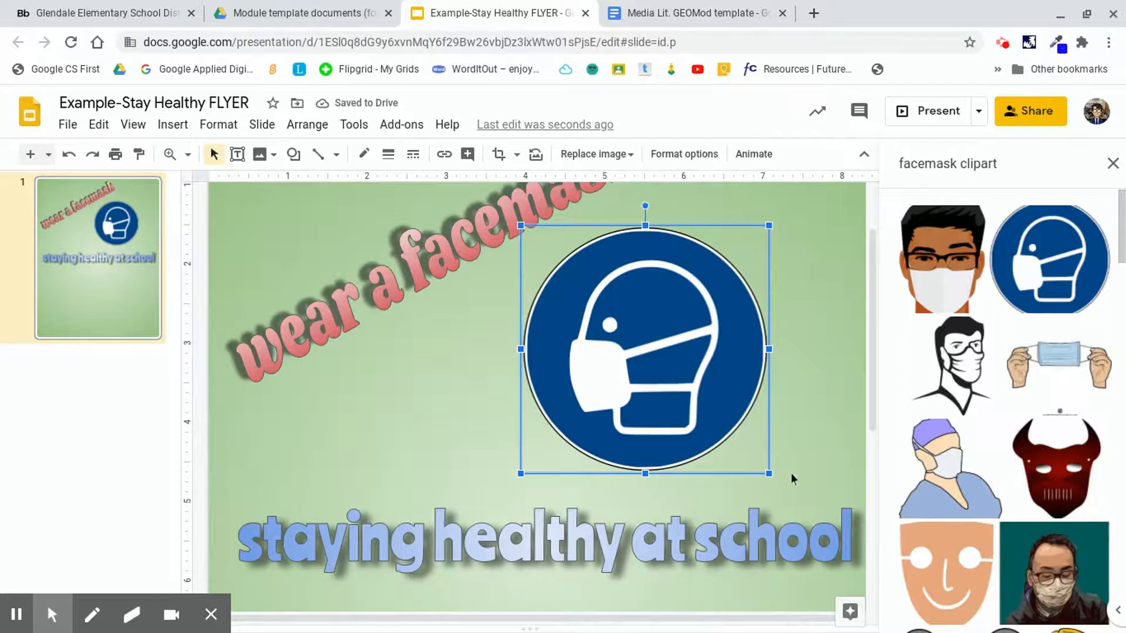
pyautogui.moveTo(769, 474); pyautogui.dragTo(668, 432)
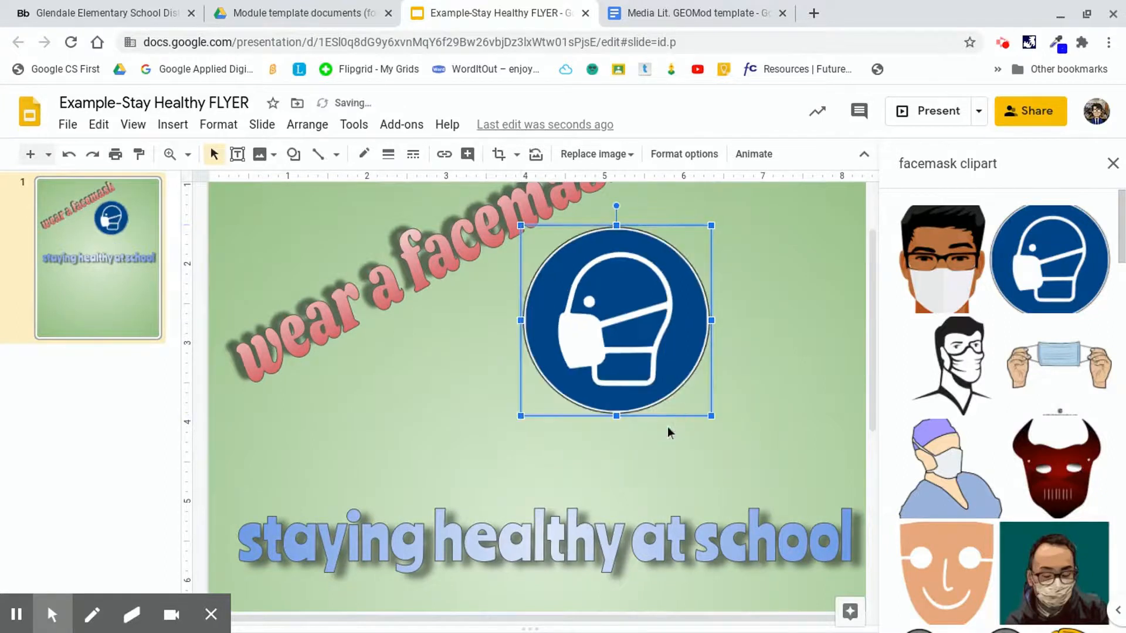
pyautogui.click(67, 156)
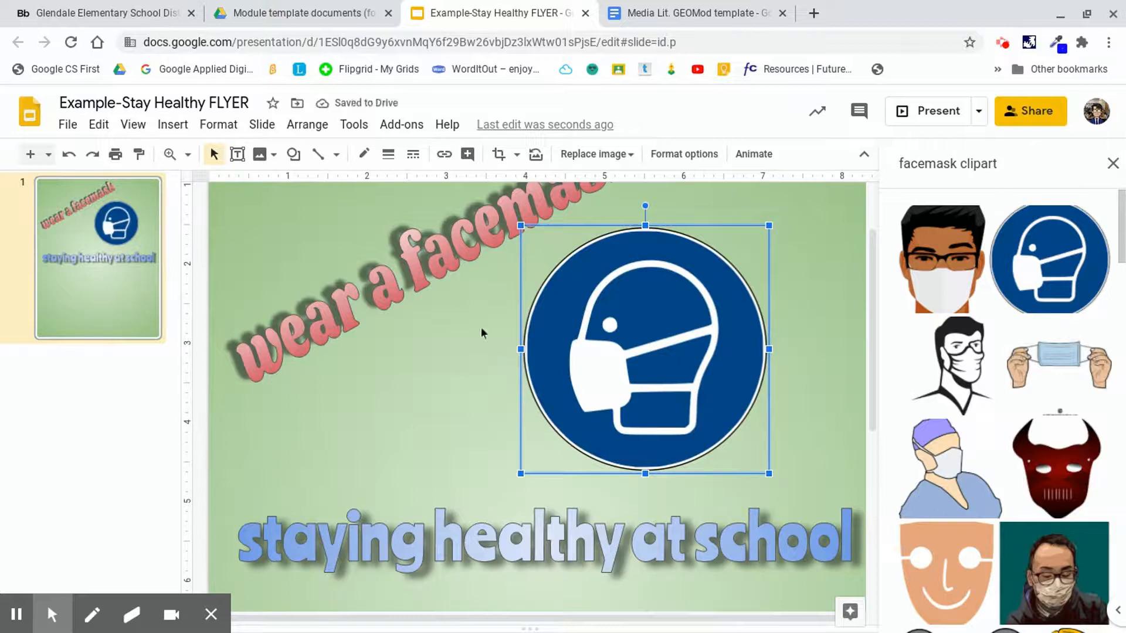
# Replace the blue face-mask sign with the clipart of the man with glasses and a white mask, and close the image search.
pyautogui.press('Delete')
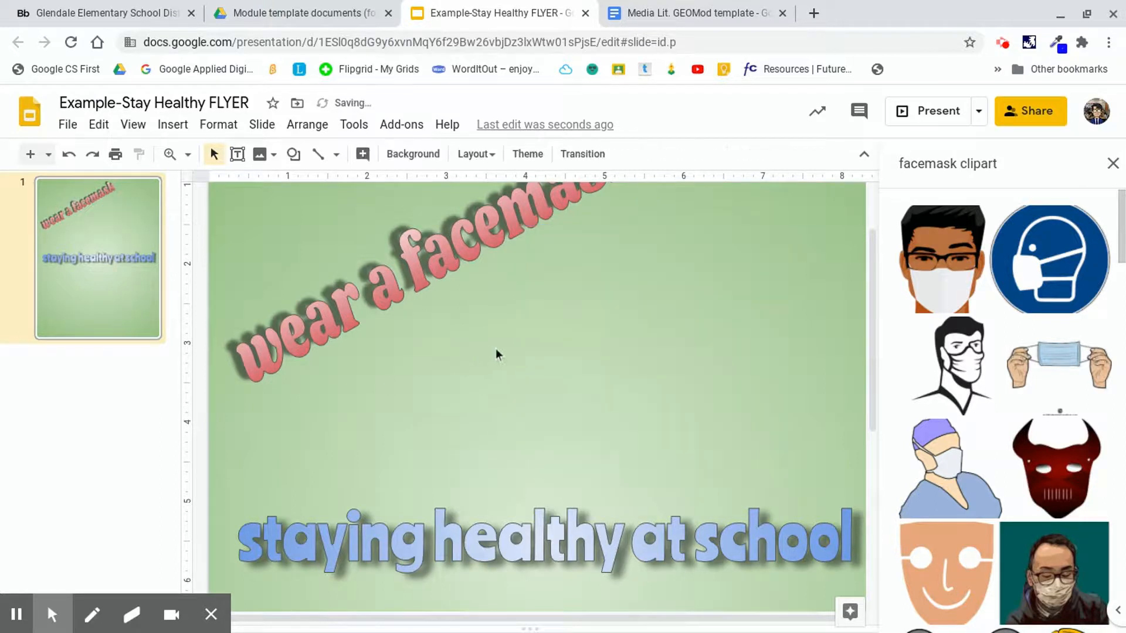
pyautogui.click(954, 262)
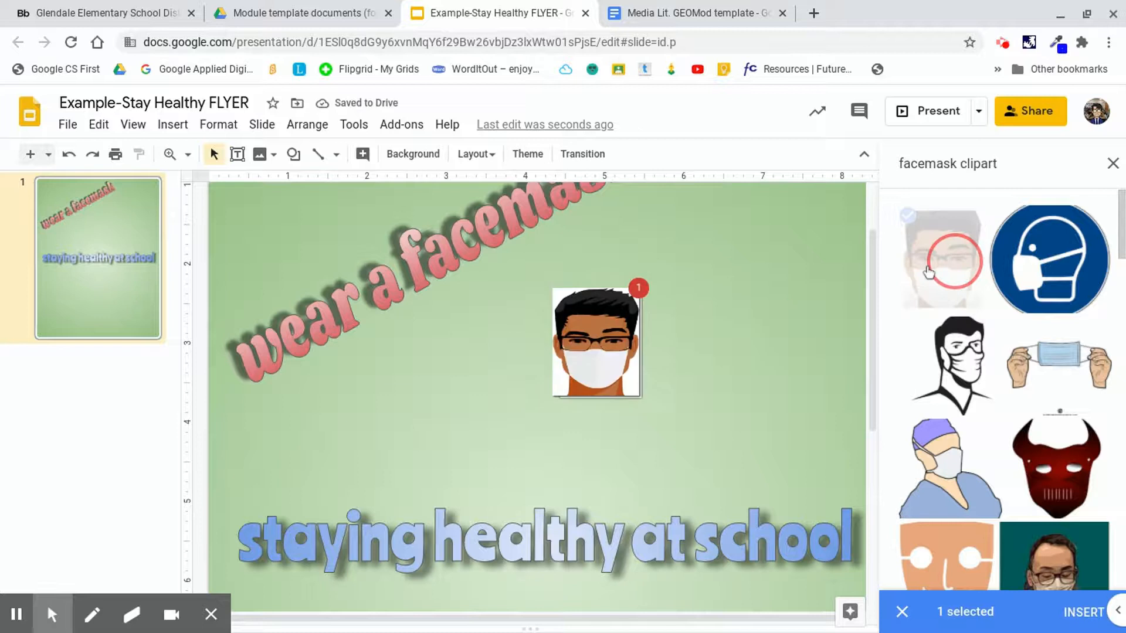
pyautogui.moveTo(928, 271); pyautogui.dragTo(554, 235)
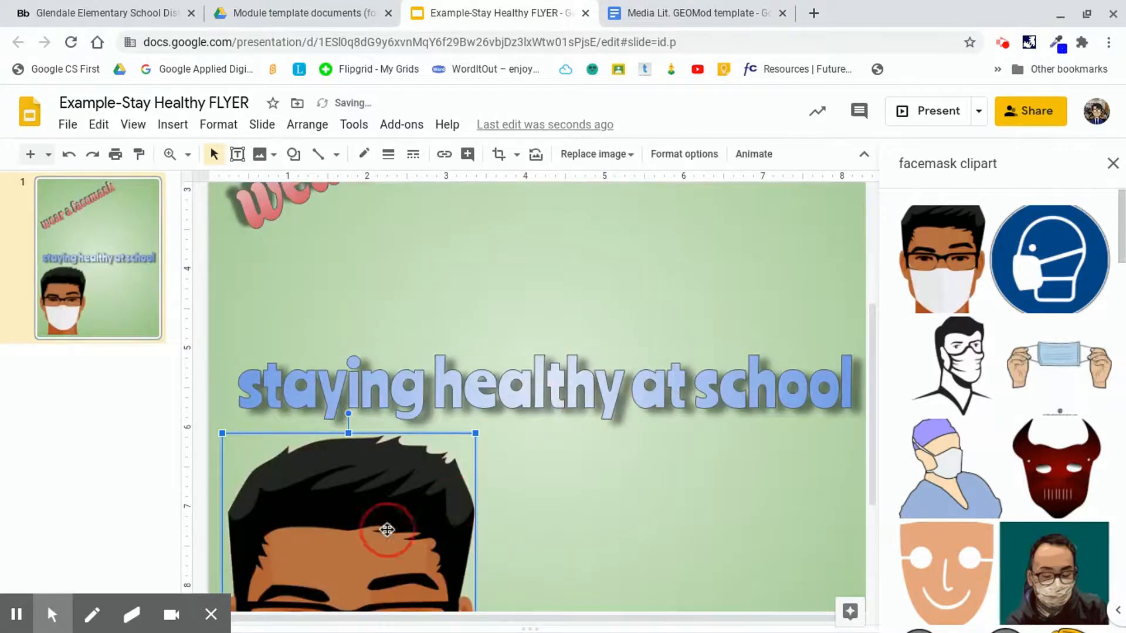
pyautogui.moveTo(373, 545); pyautogui.dragTo(568, 334)
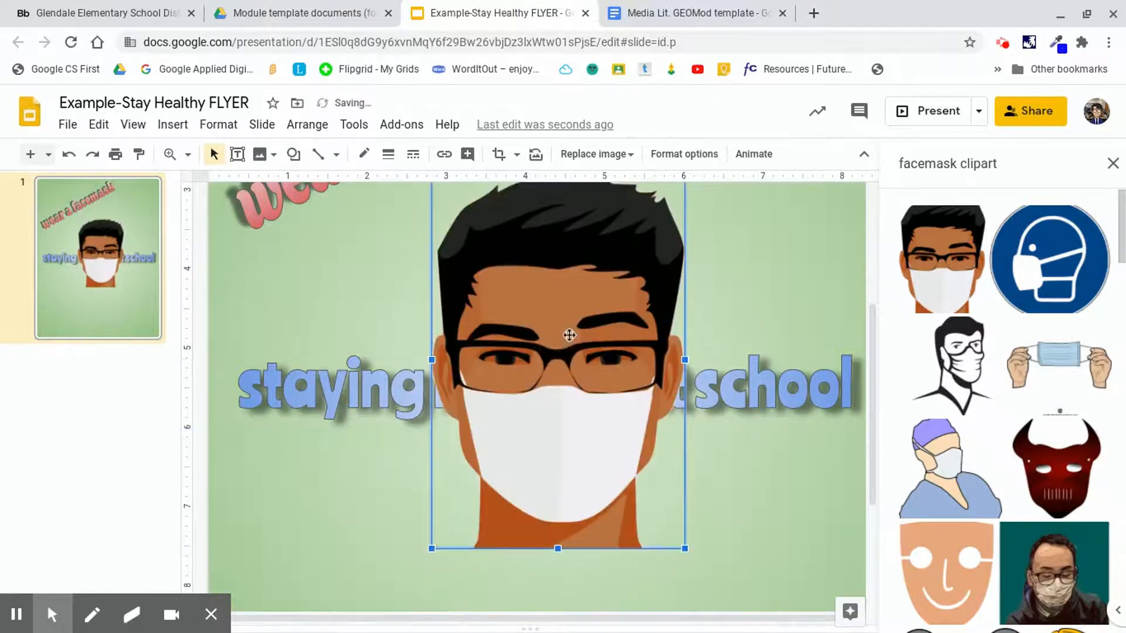
pyautogui.scroll(-3, 571, 346)
pyautogui.scroll(6, 570, 346)
pyautogui.click(1112, 164)
pyautogui.scroll(-4, 737, 392)
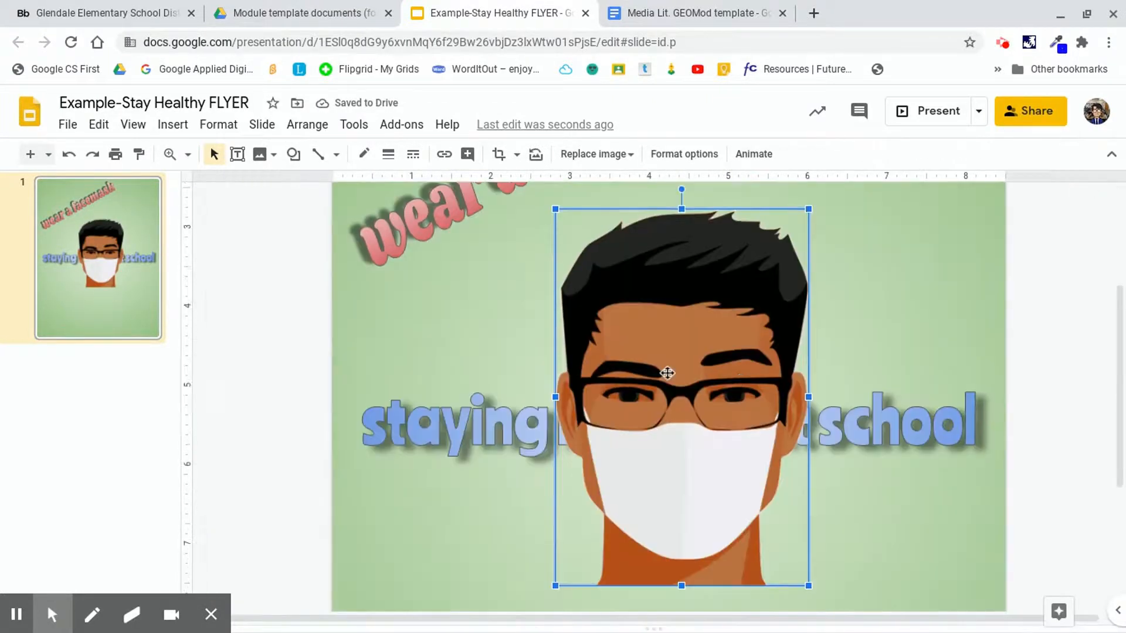
# Shrink the masked-man clipart to less than half its size and place it beneath the middle of "wear a facemask".
pyautogui.moveTo(555, 209); pyautogui.dragTo(722, 378)
pyautogui.moveTo(742, 476)
pyautogui.mouseDown()
pyautogui.moveTo(634, 302)
pyautogui.moveTo(580, 301)
pyautogui.mouseUp()
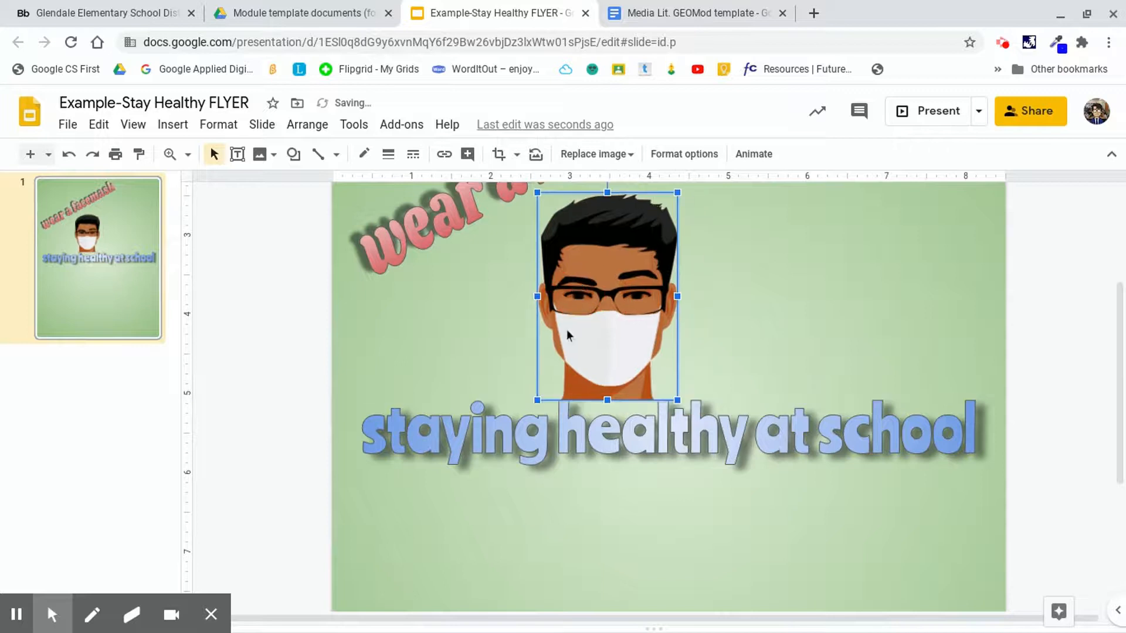
pyautogui.scroll(3, 561, 333)
pyautogui.moveTo(623, 405)
pyautogui.mouseDown()
pyautogui.moveTo(696, 382)
pyautogui.moveTo(731, 341)
pyautogui.moveTo(636, 389)
pyautogui.mouseUp()
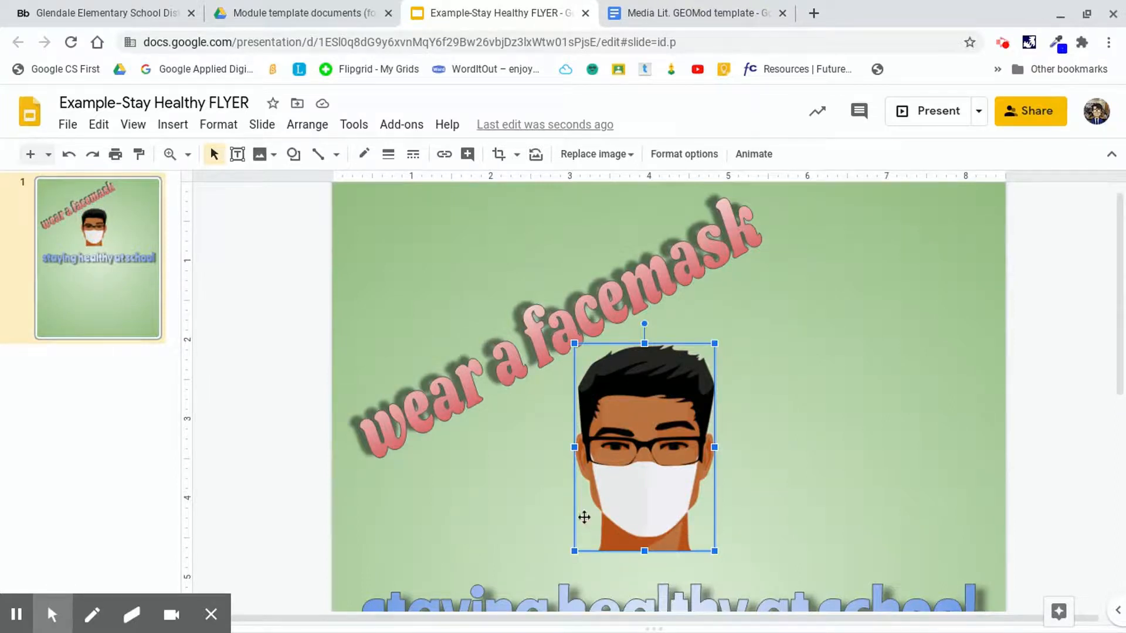
pyautogui.moveTo(574, 551); pyautogui.dragTo(604, 508)
pyautogui.moveTo(661, 438); pyautogui.dragTo(606, 457)
# Reduce the upward tilt of the "wear a facemask" word art and reposition it near the top of the flyer.
pyautogui.click(502, 356)
pyautogui.moveTo(502, 356); pyautogui.dragTo(498, 340)
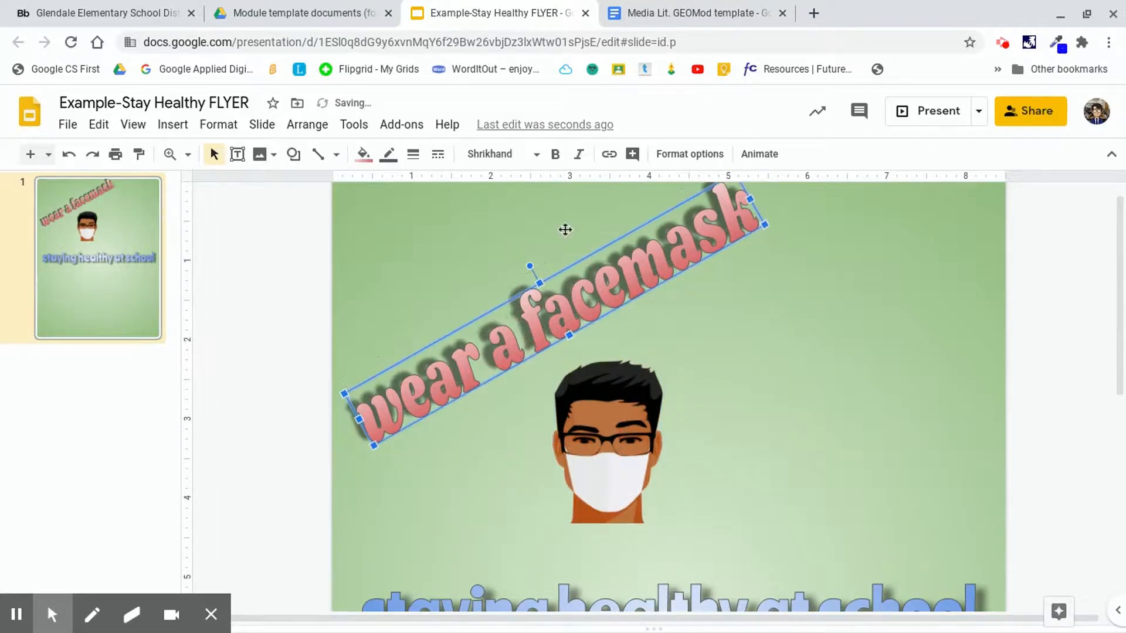
pyautogui.moveTo(529, 265); pyautogui.dragTo(534, 253)
pyautogui.moveTo(537, 302); pyautogui.dragTo(556, 280)
# Move the masked-man clipart up close beneath "wear a facemask" and enlarge it slightly.
pyautogui.moveTo(606, 444); pyautogui.dragTo(616, 402)
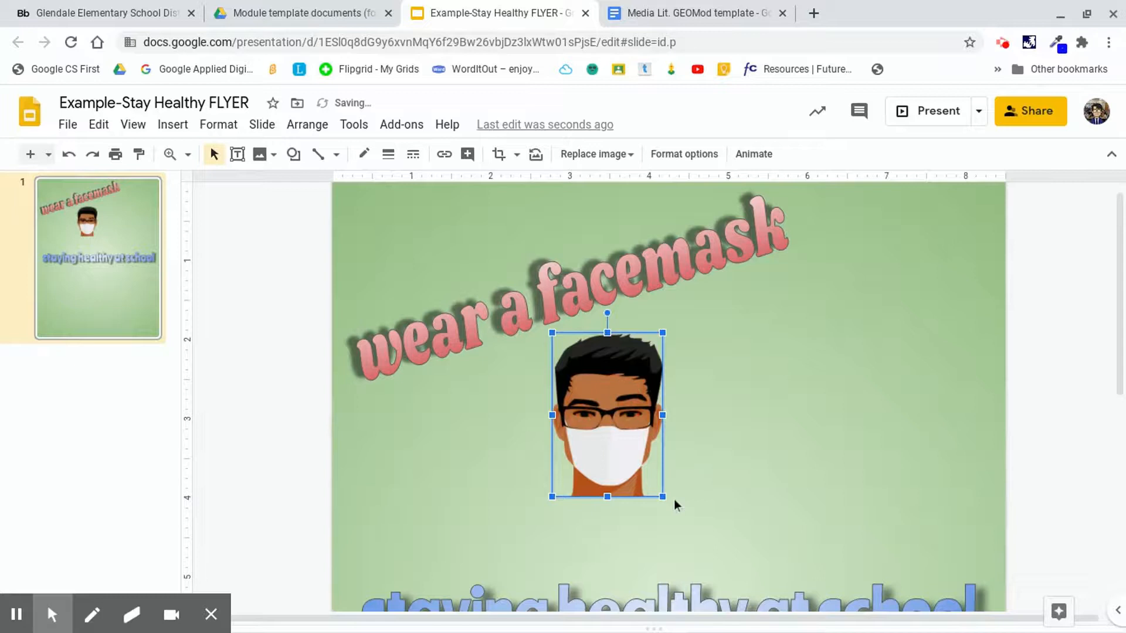
pyautogui.moveTo(663, 497); pyautogui.dragTo(683, 526)
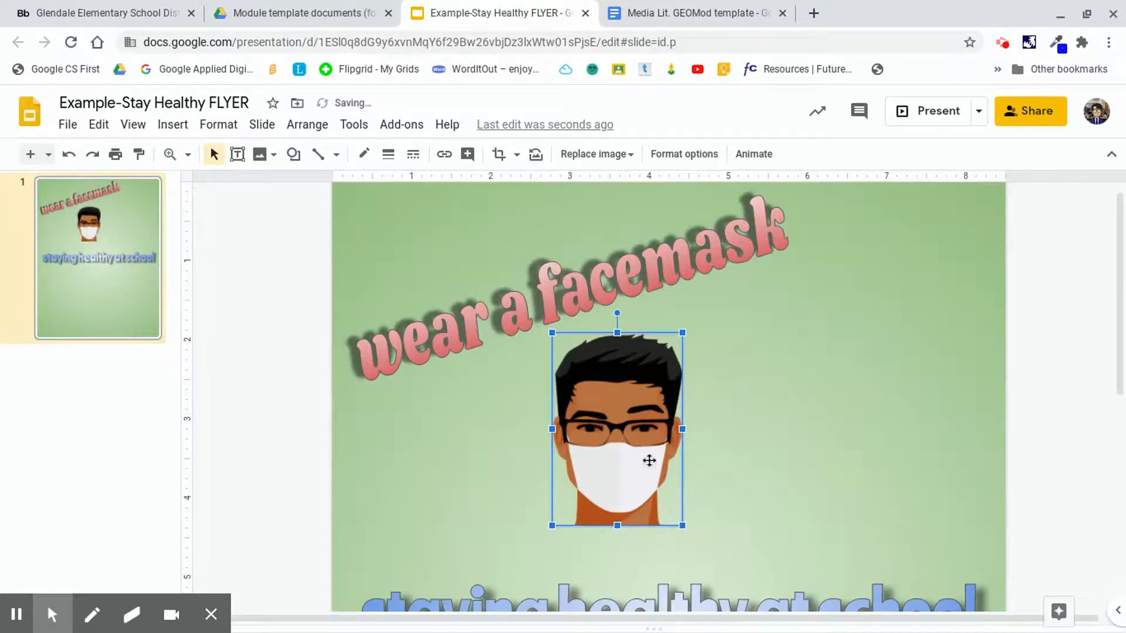
pyautogui.scroll(-7, 649, 460)
pyautogui.scroll(-1, 655, 434)
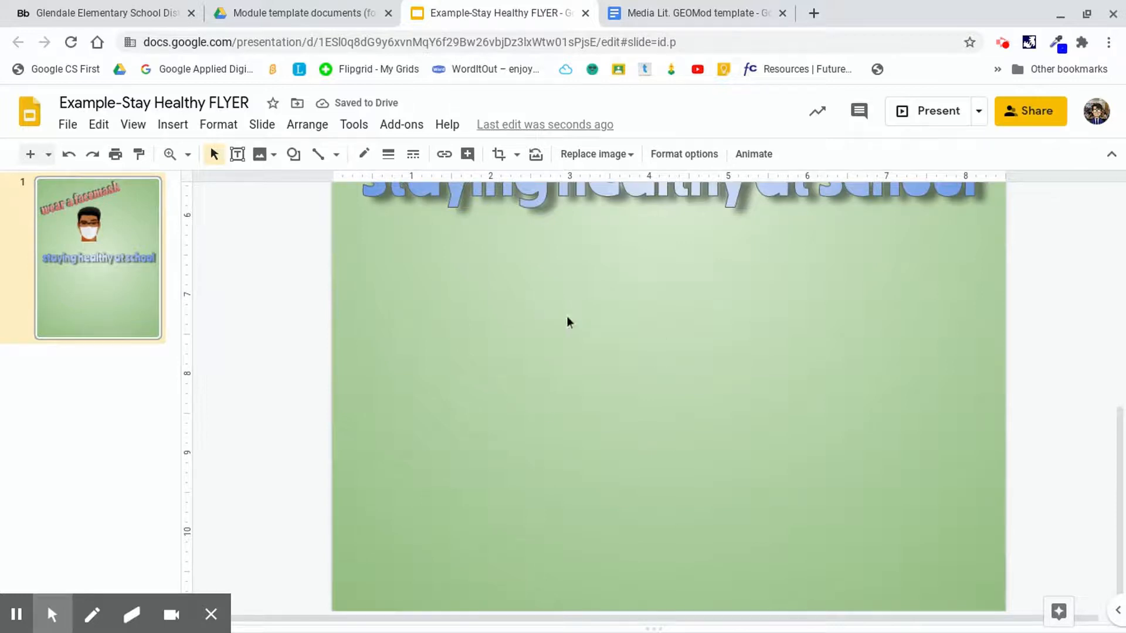
pyautogui.scroll(8, 619, 437)
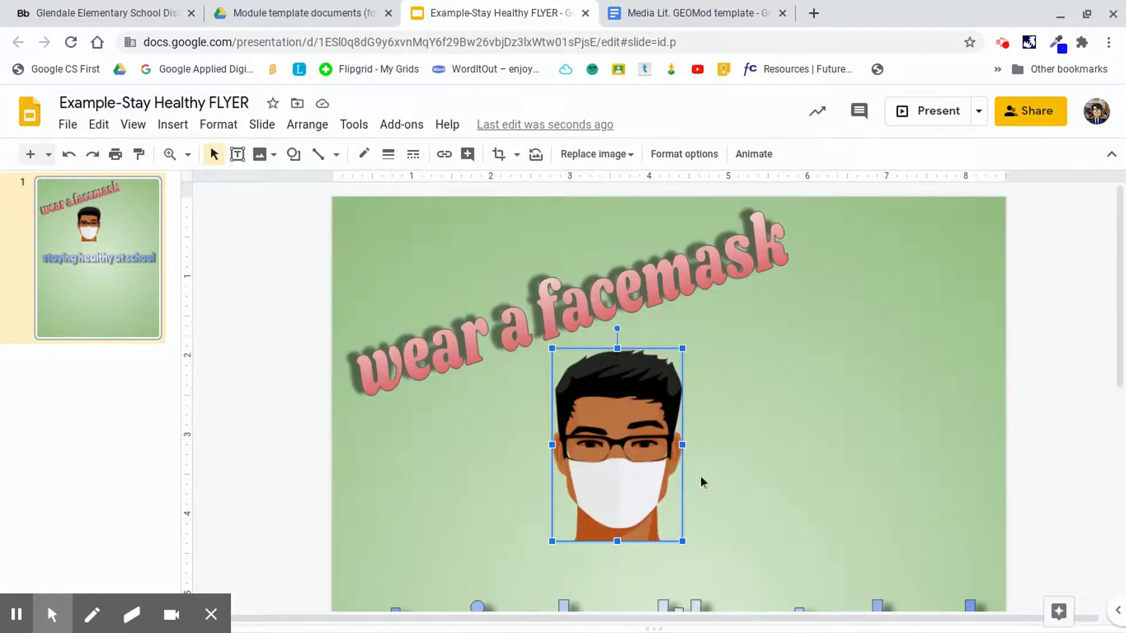
# Shrink the "wear a facemask" word art slightly and shift it toward the flyer's upper-left corner.
pyautogui.click(548, 311)
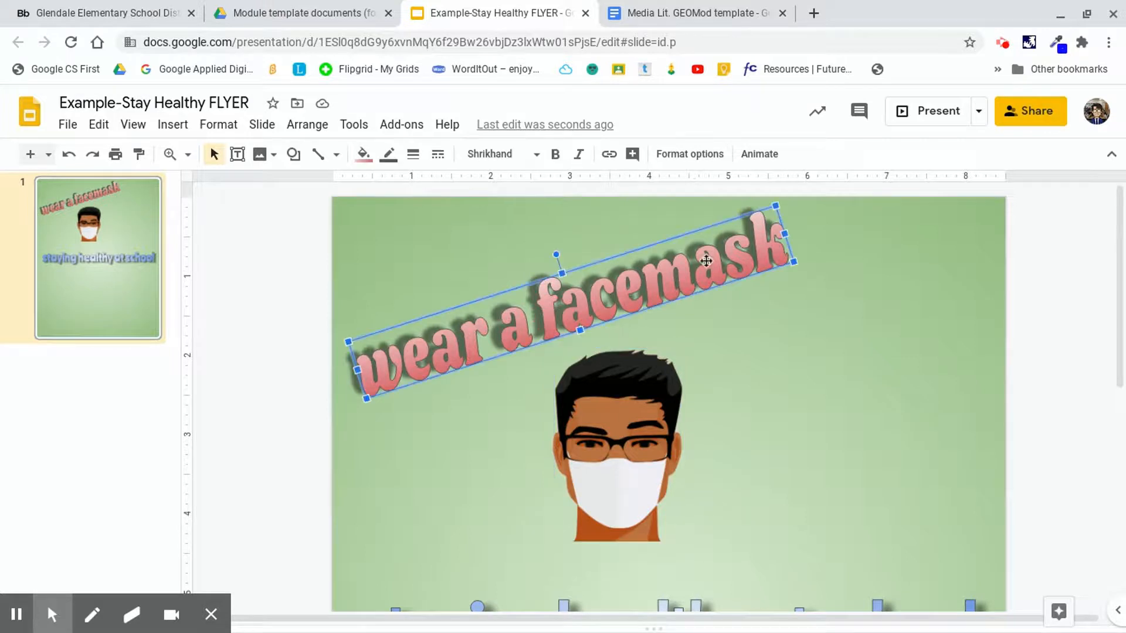
pyautogui.moveTo(774, 203); pyautogui.dragTo(737, 227)
pyautogui.click(567, 265)
pyautogui.moveTo(567, 264); pyautogui.dragTo(588, 266)
# Move the masked-man clipart up and to the left so it sits beneath the repositioned "wear a facemask".
pyautogui.moveTo(629, 440); pyautogui.dragTo(585, 404)
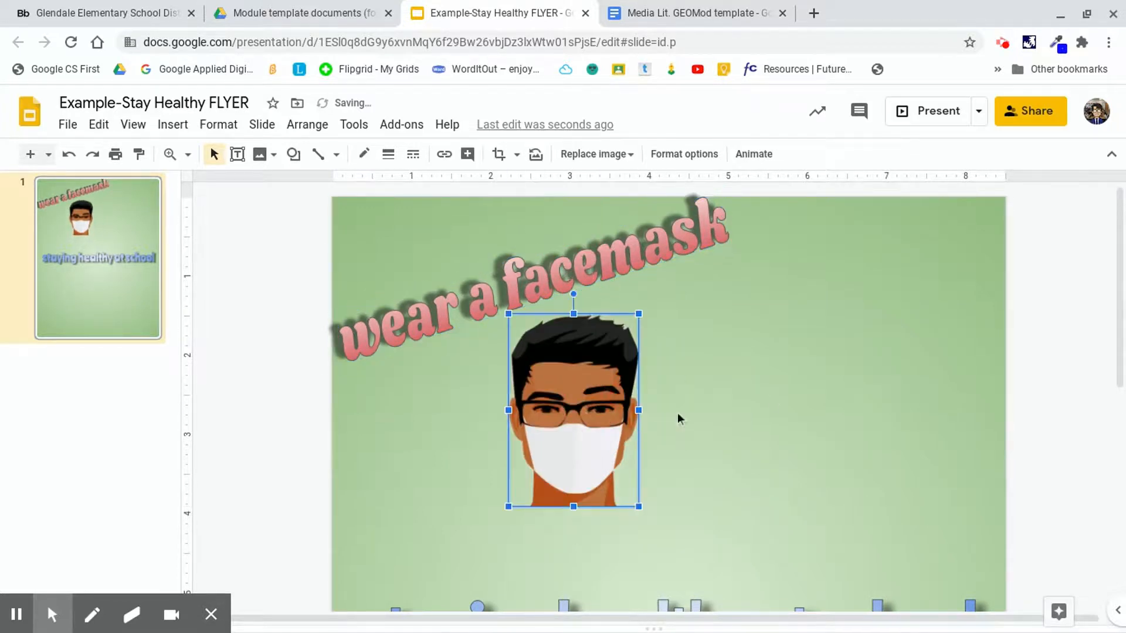
pyautogui.click(805, 452)
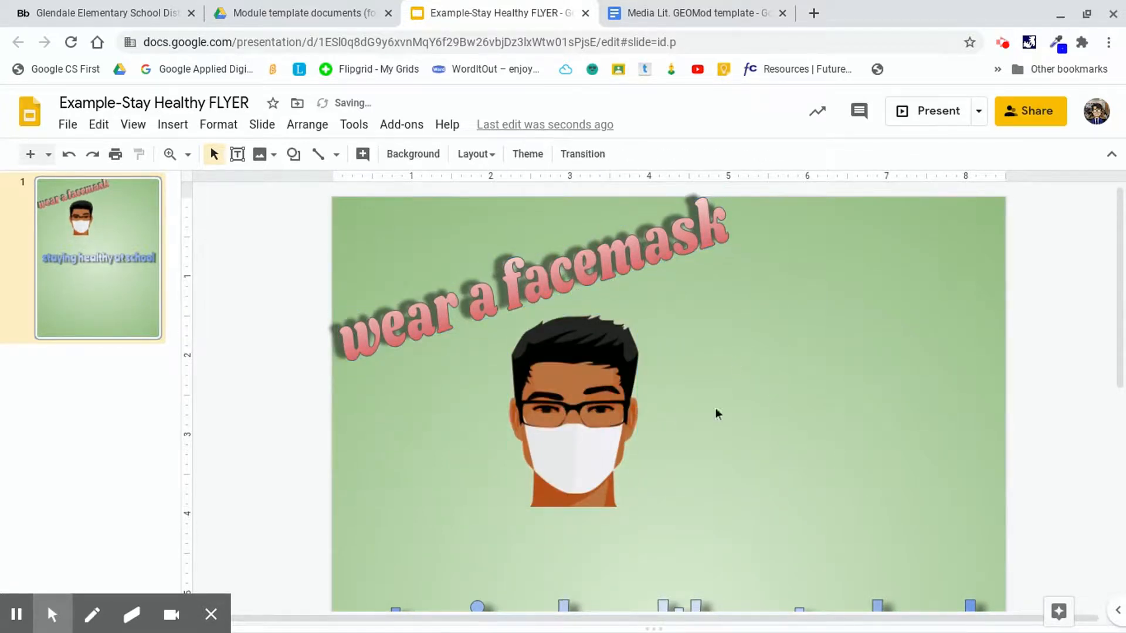
pyautogui.click(580, 406)
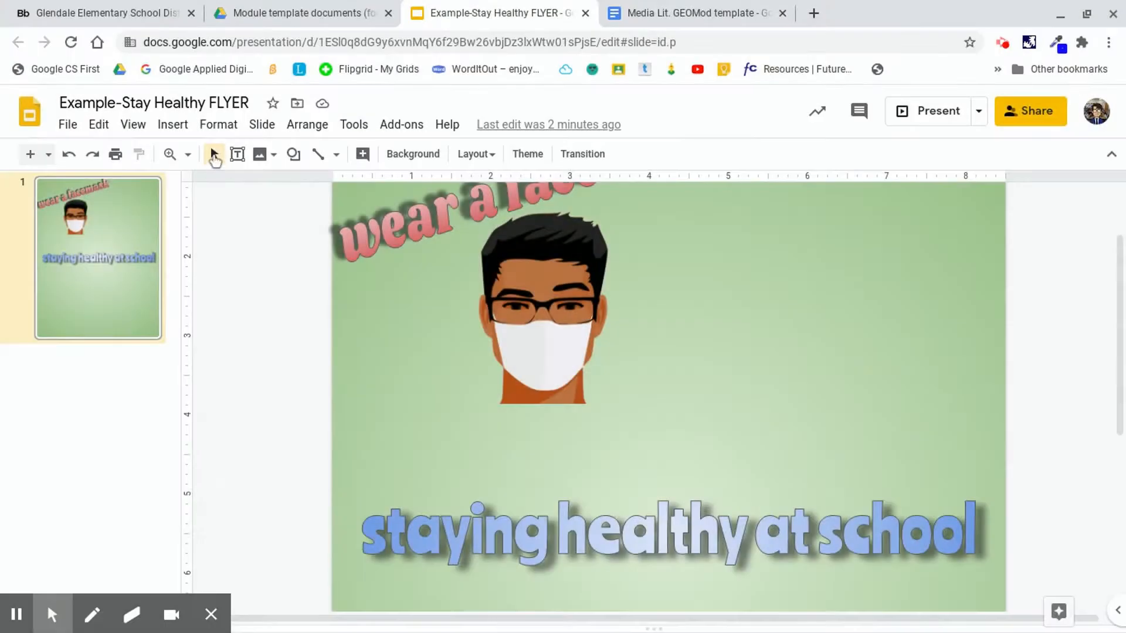
# Review the overall flyer layout at 50% zoom, and return to 100%.
pyautogui.click(186, 156)
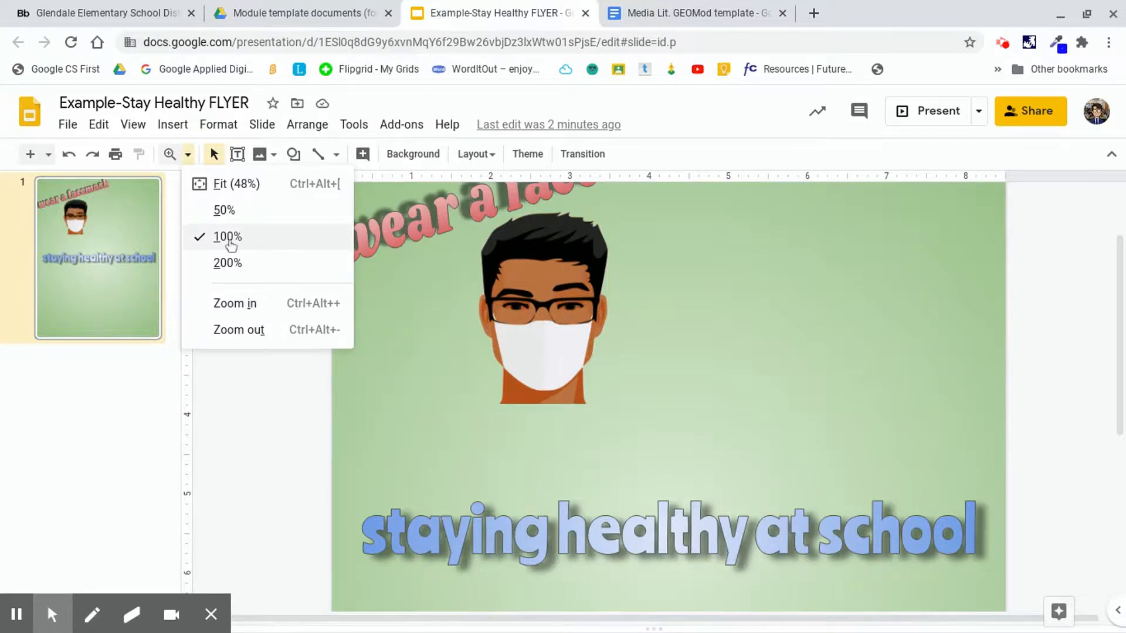
pyautogui.click(217, 211)
pyautogui.scroll(-2, 554, 322)
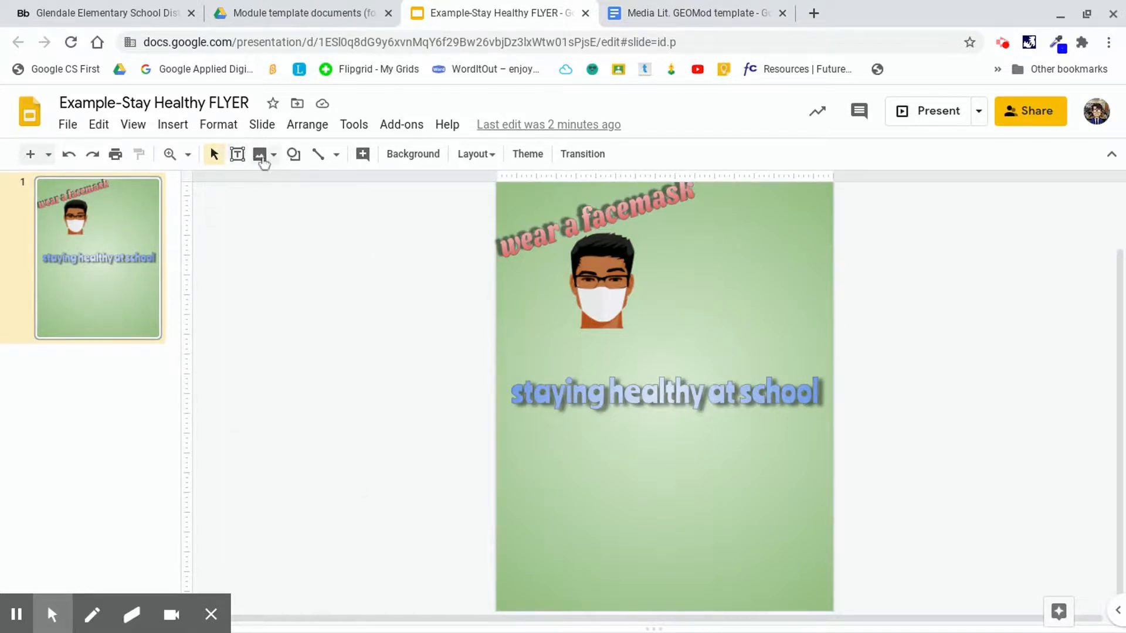
pyautogui.click(187, 155)
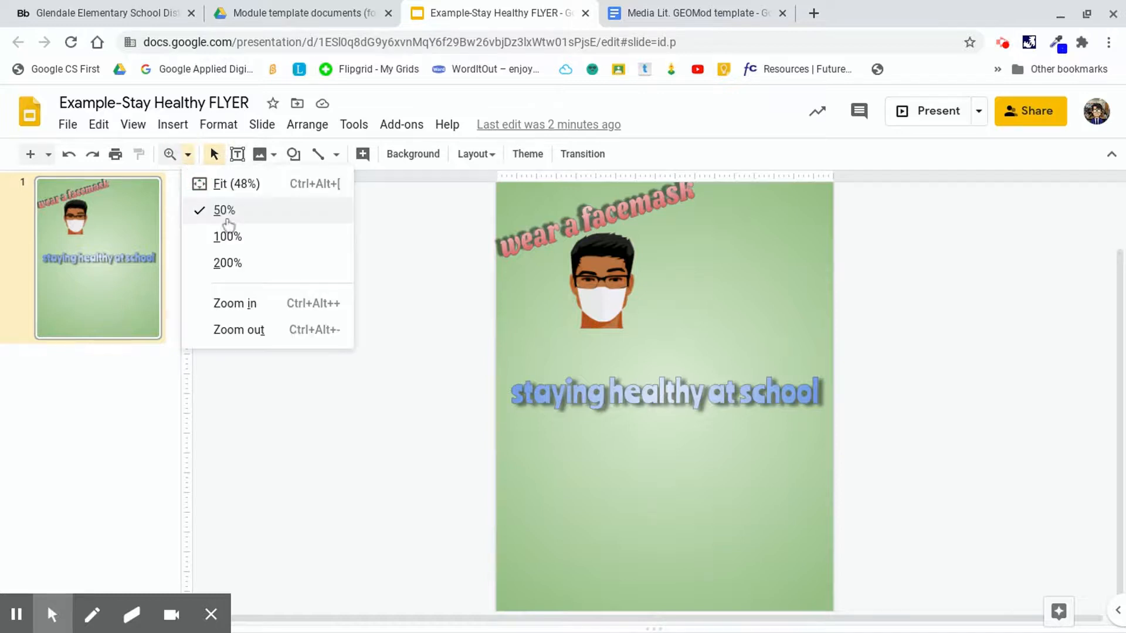
pyautogui.click(228, 238)
# Insert new word art reading "wash your hands often" on the flyer.
pyautogui.scroll(-3, 516, 410)
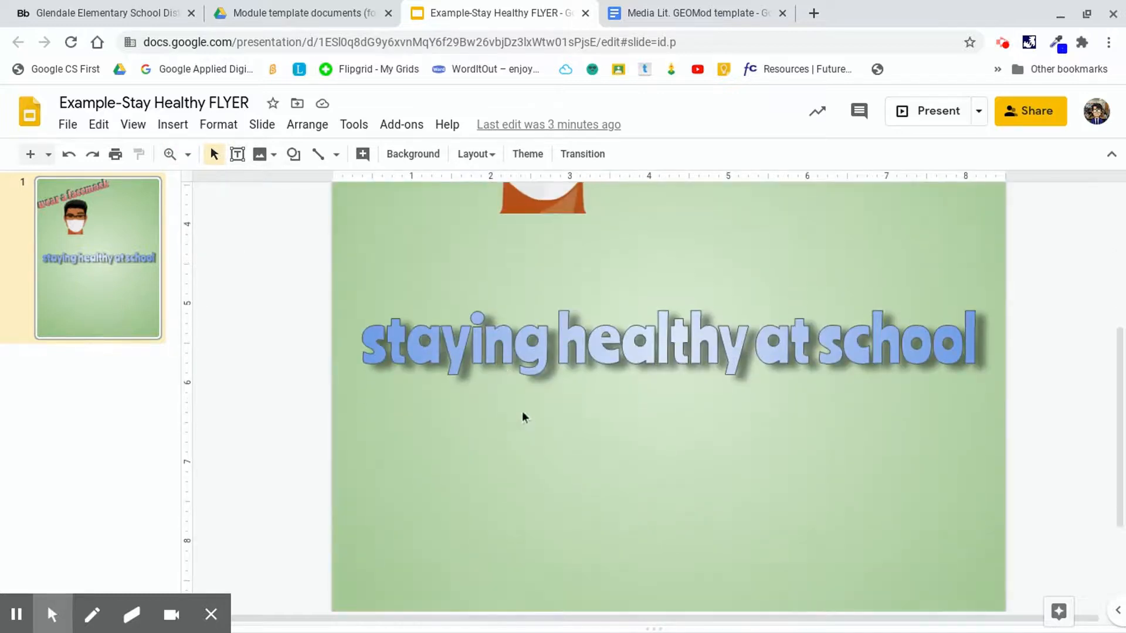
pyautogui.scroll(-2, 513, 406)
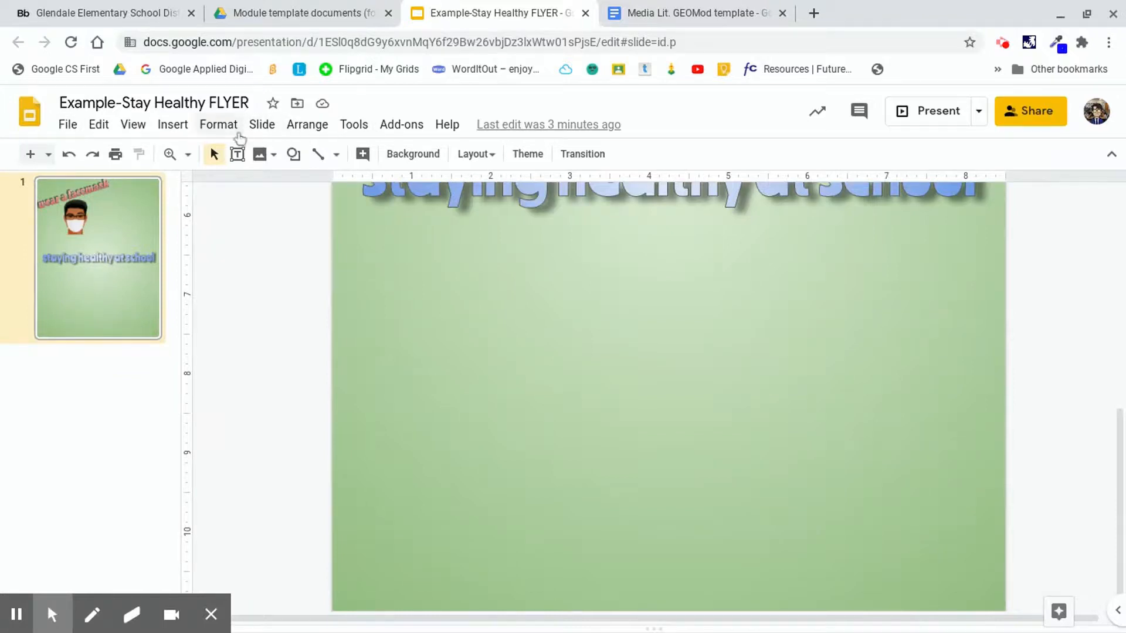
pyautogui.click(187, 131)
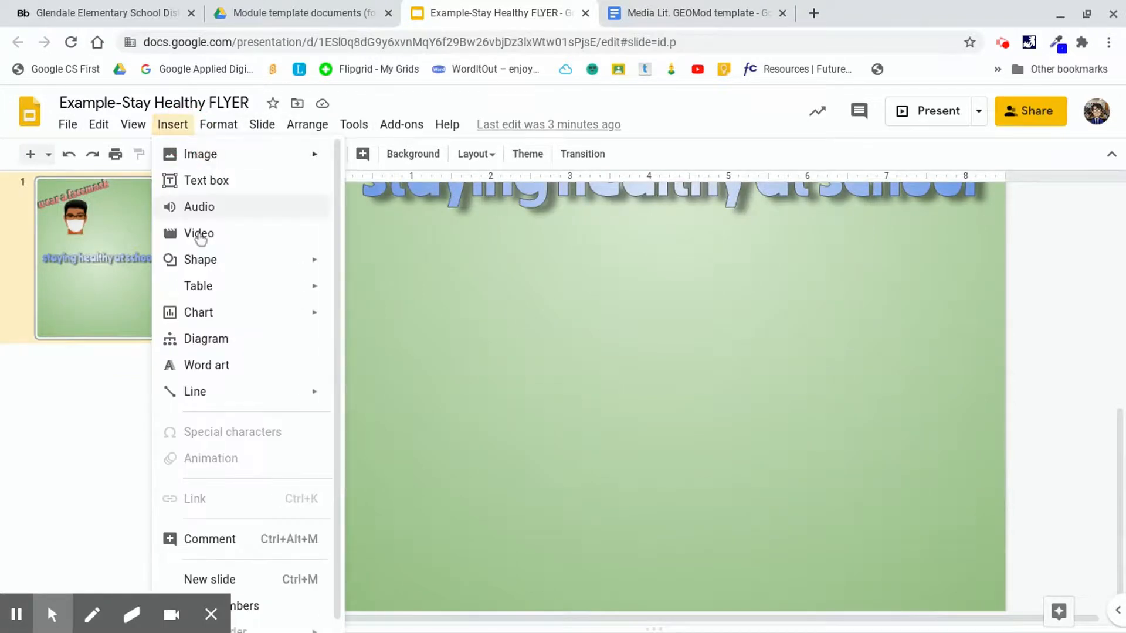
pyautogui.click(215, 376)
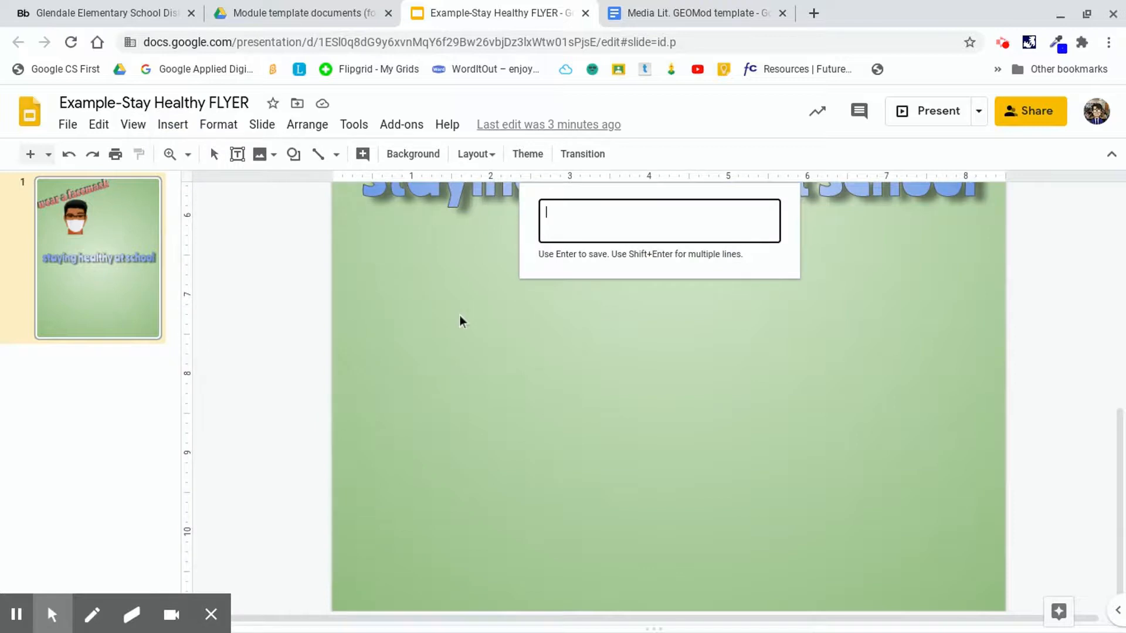
pyautogui.write('wash your hands often')
pyautogui.press('Return')
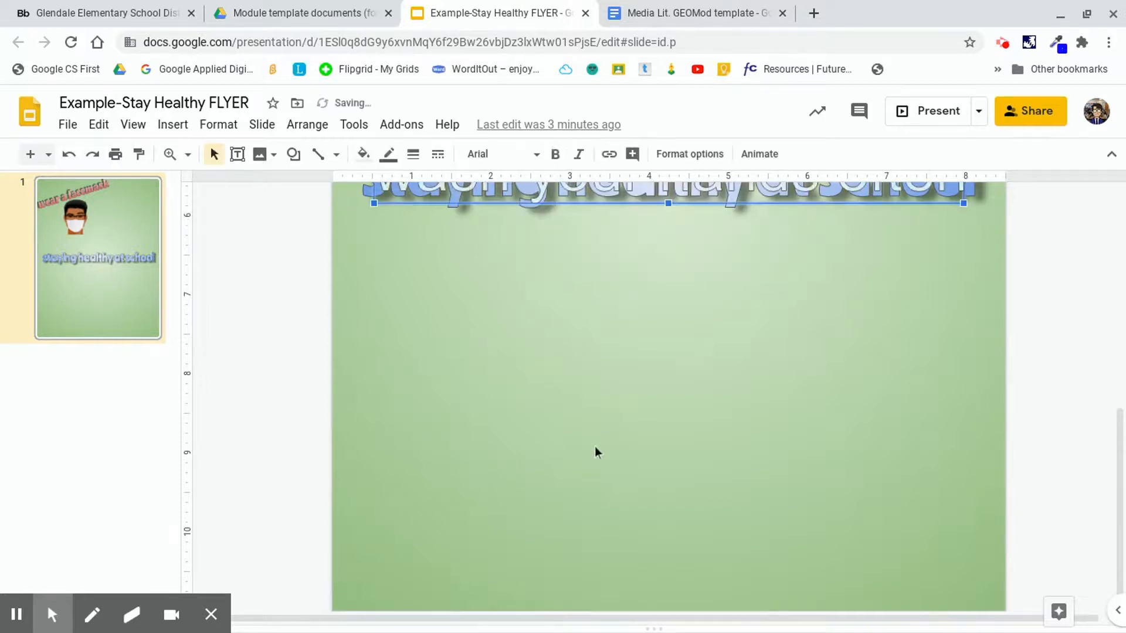
# Move "wash your hands often" below "staying healthy at school" and tilt it so it slopes down to the right.
pyautogui.scroll(3, 587, 353)
pyautogui.moveTo(644, 356)
pyautogui.mouseDown()
pyautogui.moveTo(616, 528)
pyautogui.moveTo(611, 520)
pyautogui.mouseUp()
pyautogui.scroll(-3, 607, 486)
pyautogui.scroll(-2, 606, 487)
pyautogui.moveTo(583, 422); pyautogui.dragTo(576, 492)
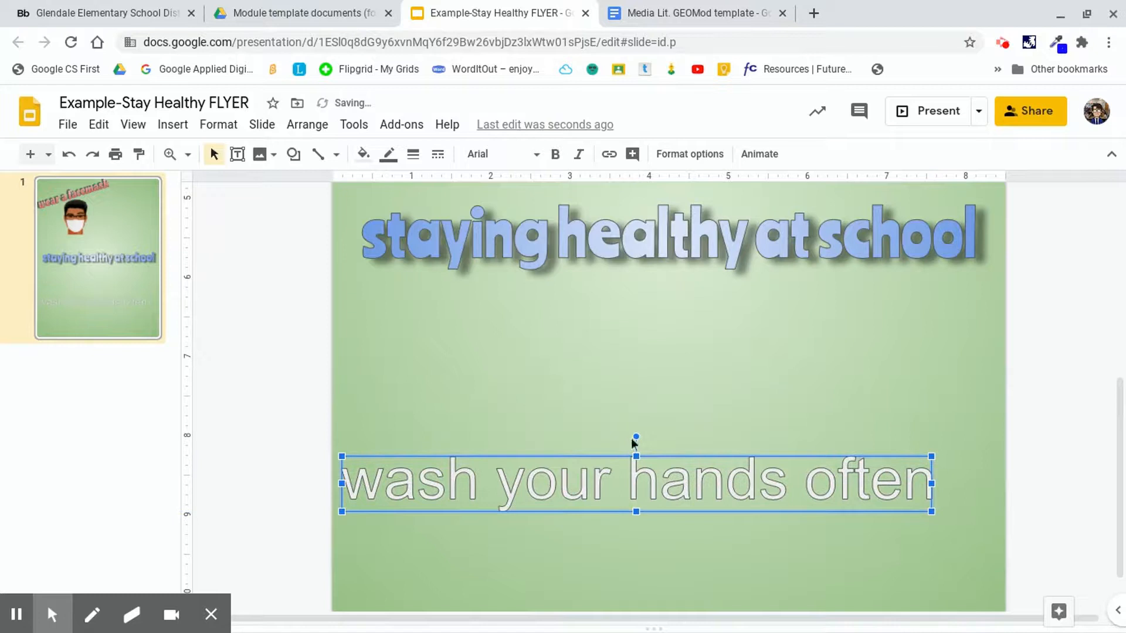
pyautogui.moveTo(637, 436); pyautogui.dragTo(714, 449)
pyautogui.click(671, 438)
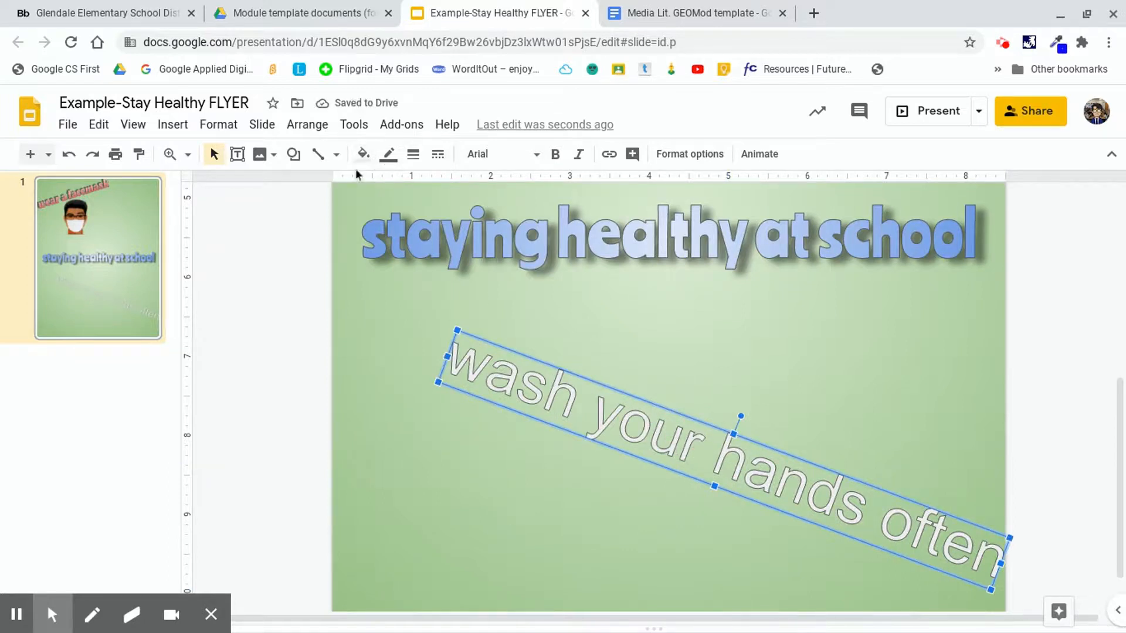
# Set the font of the "wash your hands often" word art to Ranchers.
pyautogui.click(538, 158)
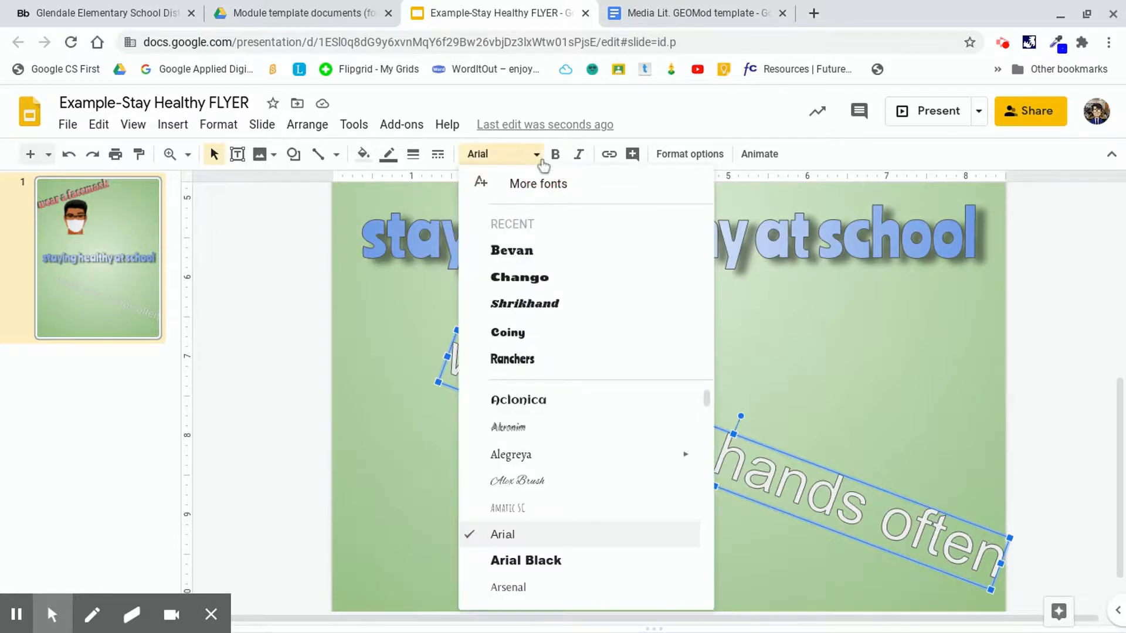
pyautogui.scroll(-10, 621, 411)
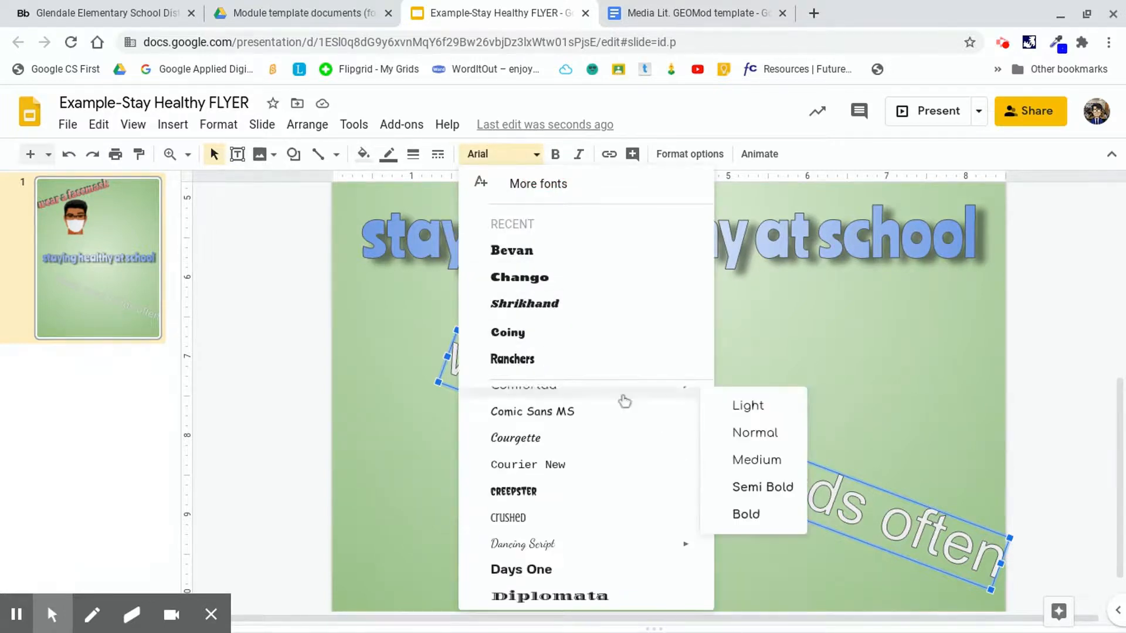
pyautogui.scroll(-15, 598, 513)
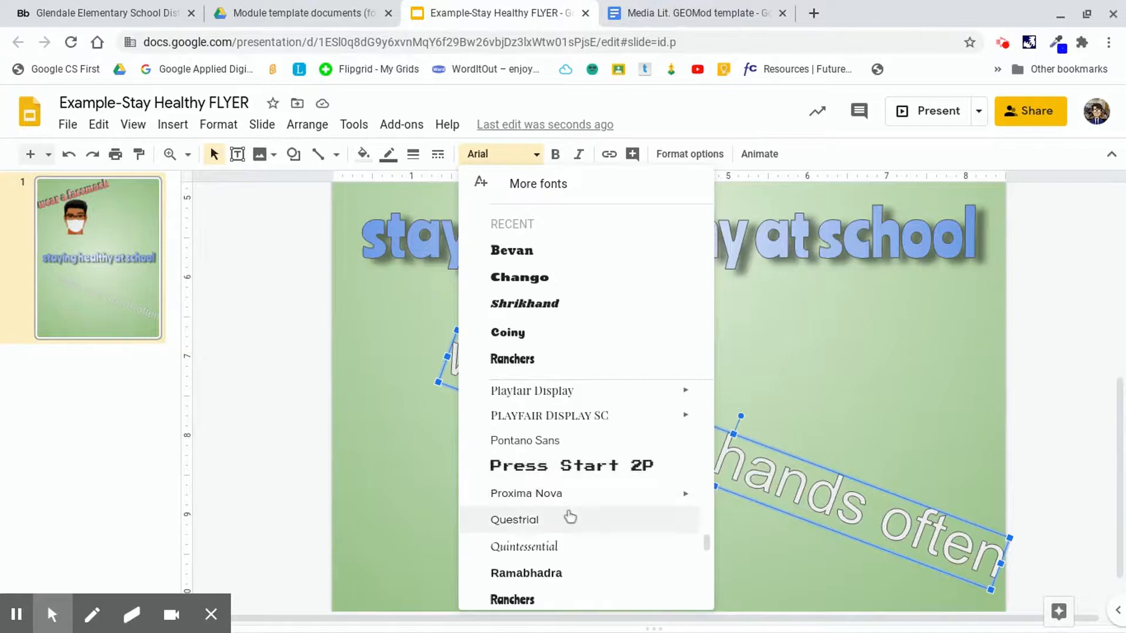
pyautogui.click(516, 504)
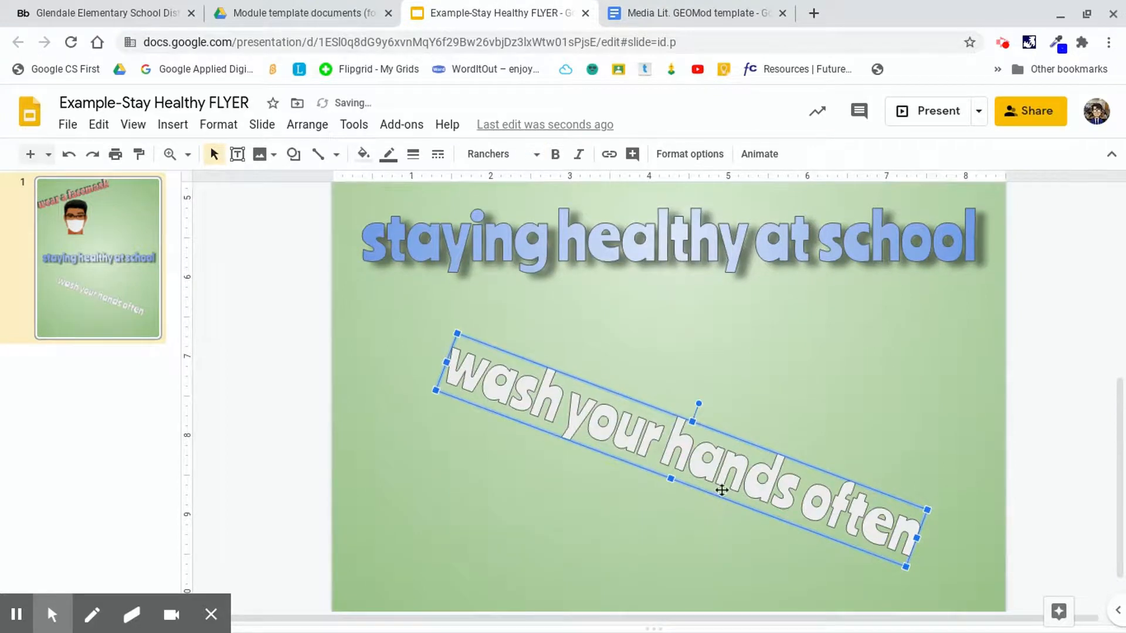
pyautogui.scroll(7, 719, 487)
pyautogui.scroll(-8, 699, 470)
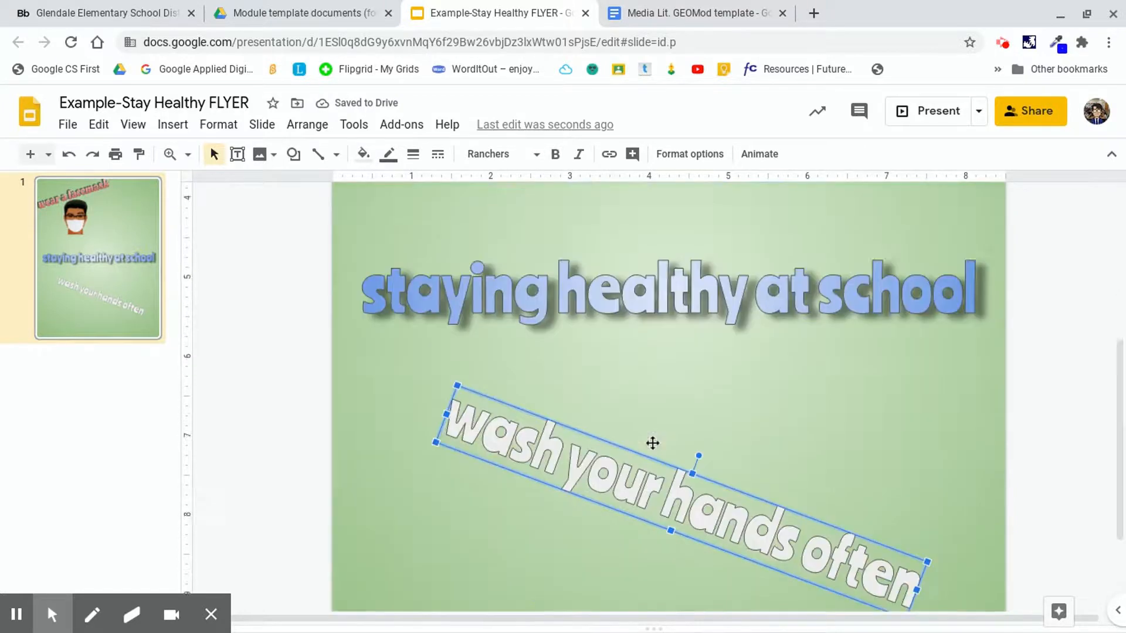
# Fill the "wash your hands often" word art with a dark blue gradient and shift it slightly down and to the right.
pyautogui.click(365, 155)
pyautogui.click(478, 200)
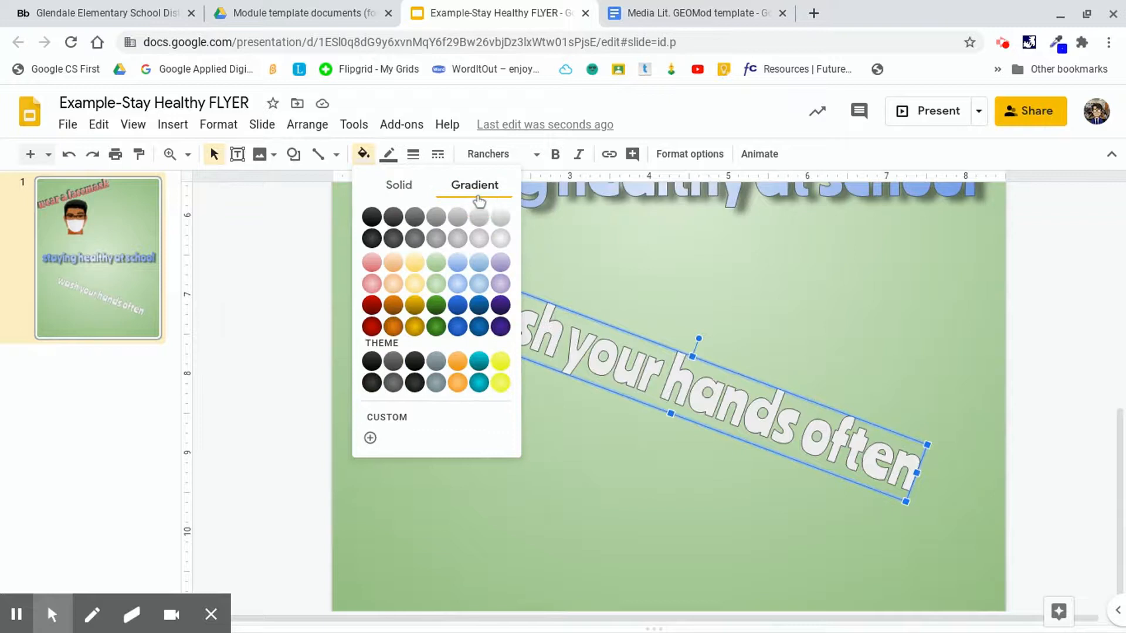
pyautogui.click(457, 305)
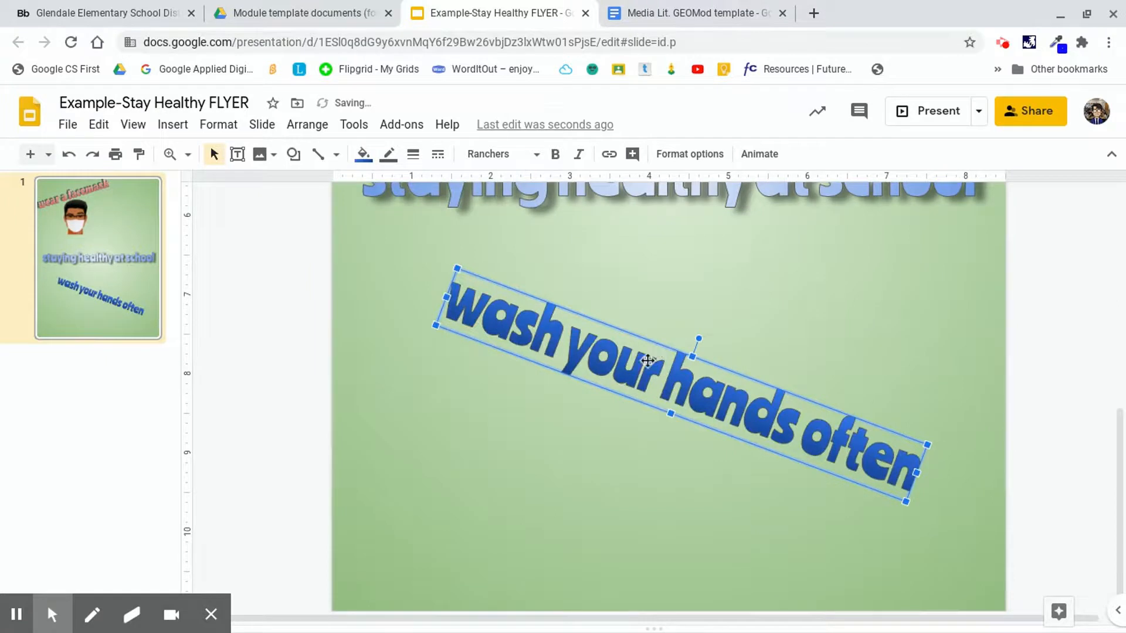
pyautogui.moveTo(649, 369); pyautogui.dragTo(697, 420)
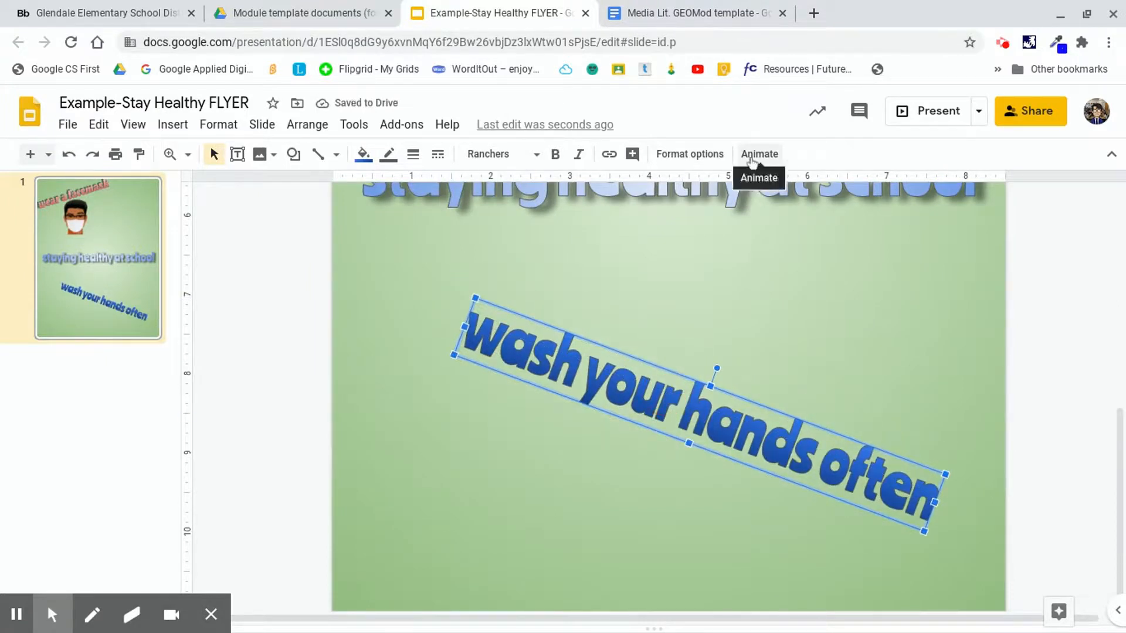
# Add a drop shadow to the "wash your hands often" word art and adjust the shadow's angle and distance.
pyautogui.click(701, 157)
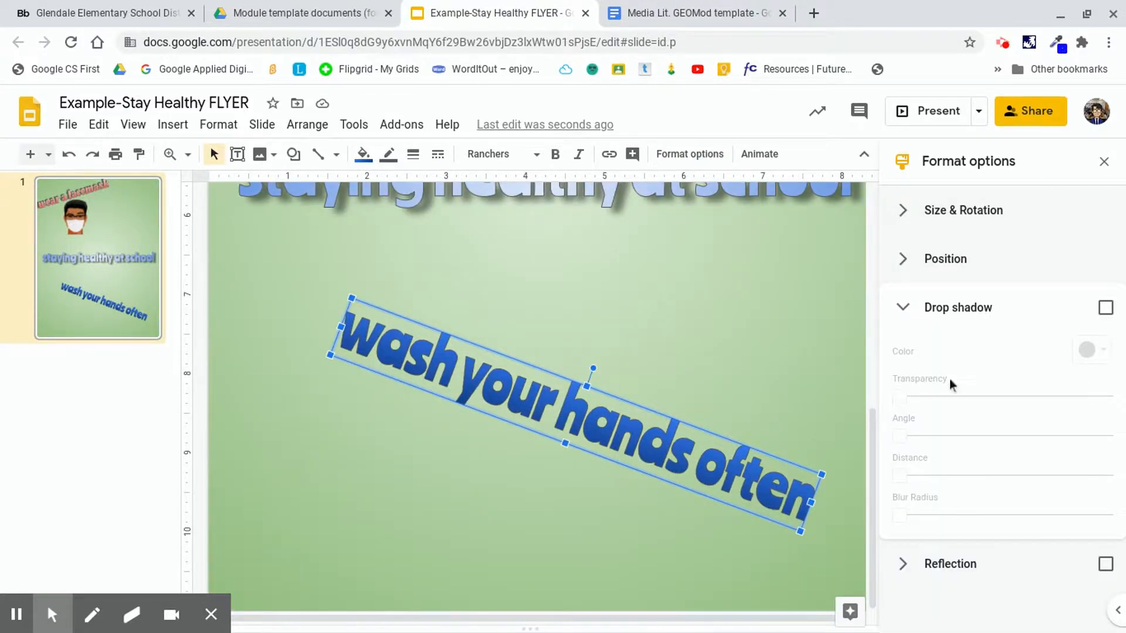
pyautogui.click(961, 309)
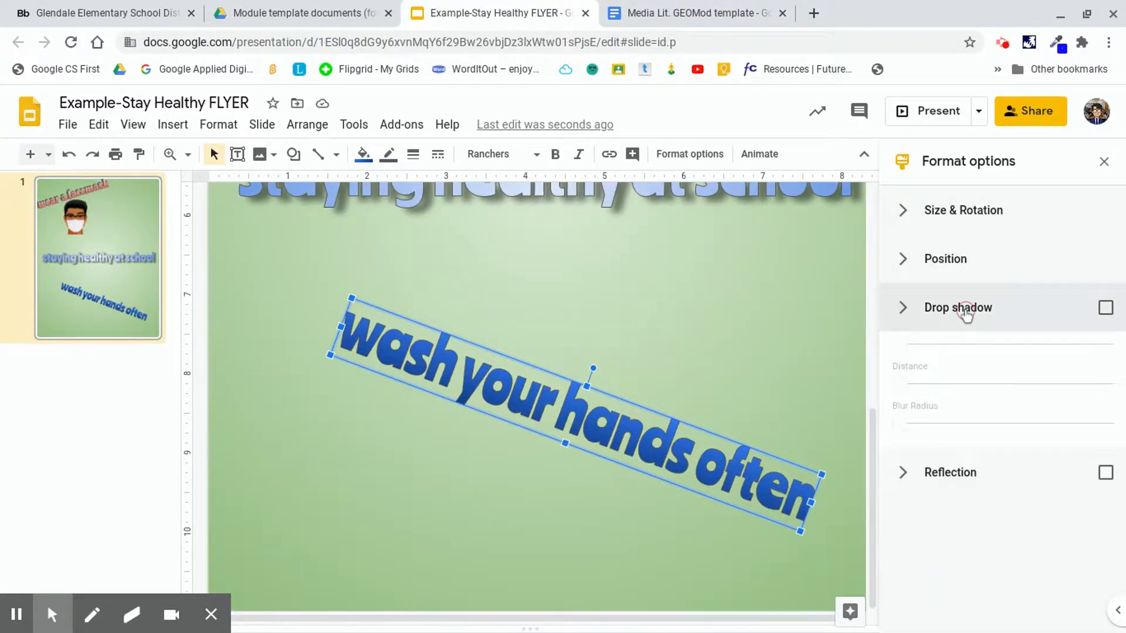
pyautogui.click(934, 320)
pyautogui.moveTo(916, 480); pyautogui.dragTo(1036, 449)
pyautogui.moveTo(923, 476); pyautogui.dragTo(912, 504)
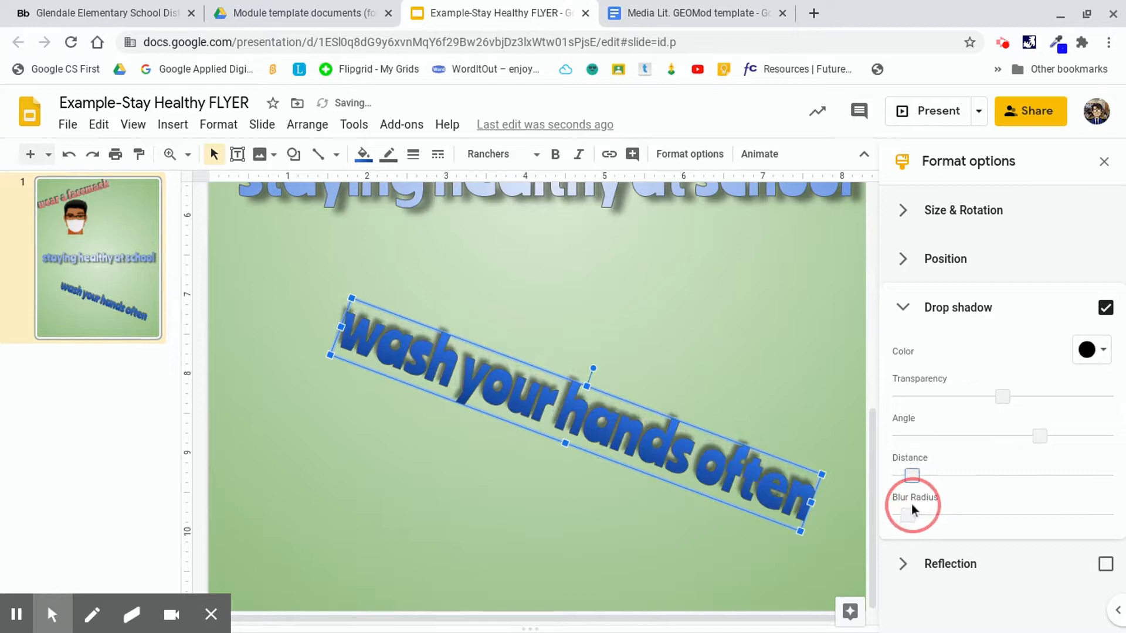
# Try light gray and white as the word art's drop shadow color, and return it to black.
pyautogui.click(1104, 351)
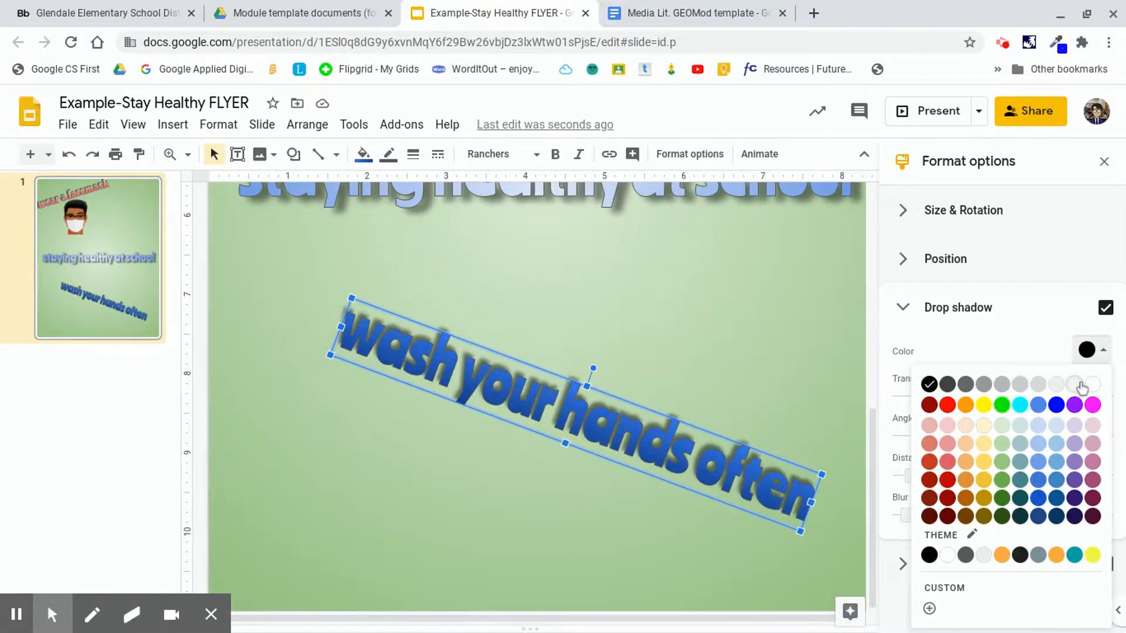
pyautogui.click(1056, 385)
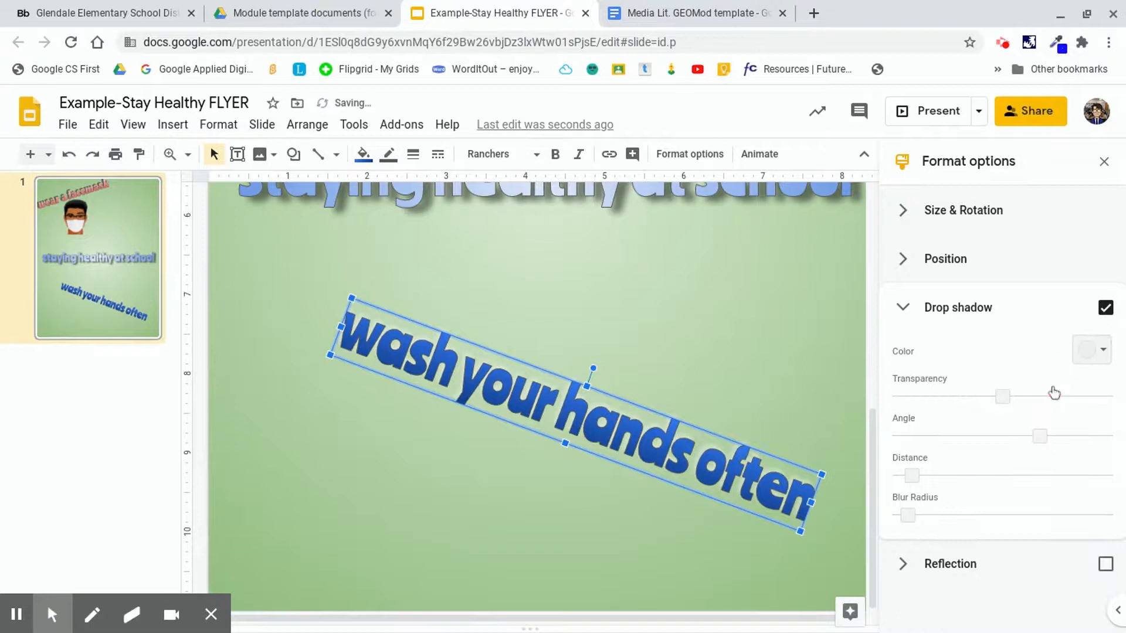
pyautogui.click(1103, 351)
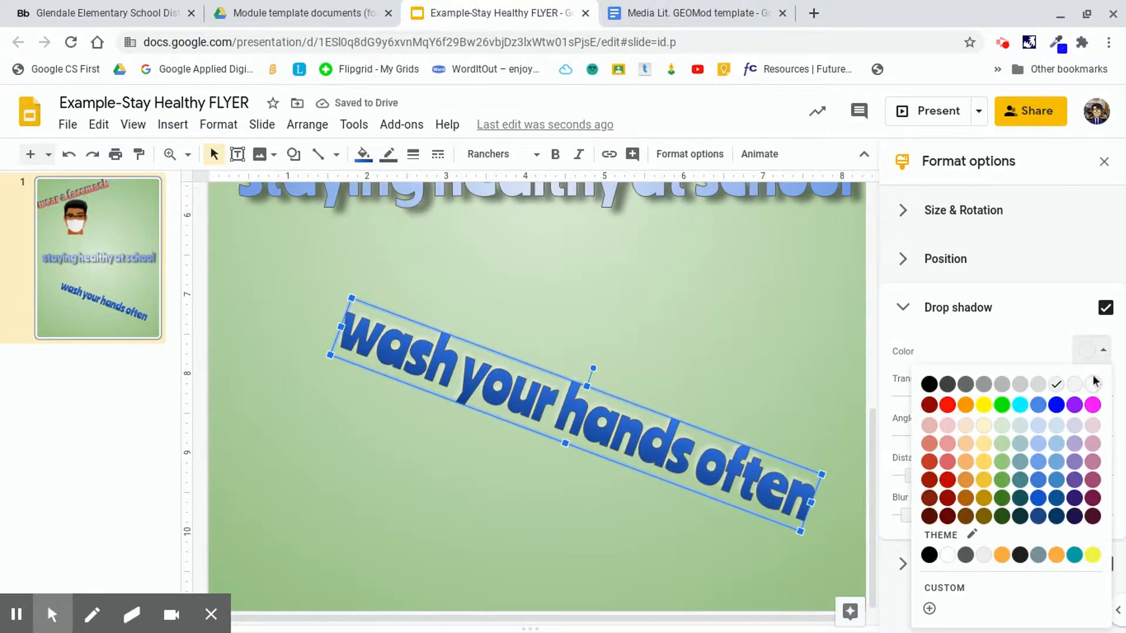
pyautogui.click(1089, 382)
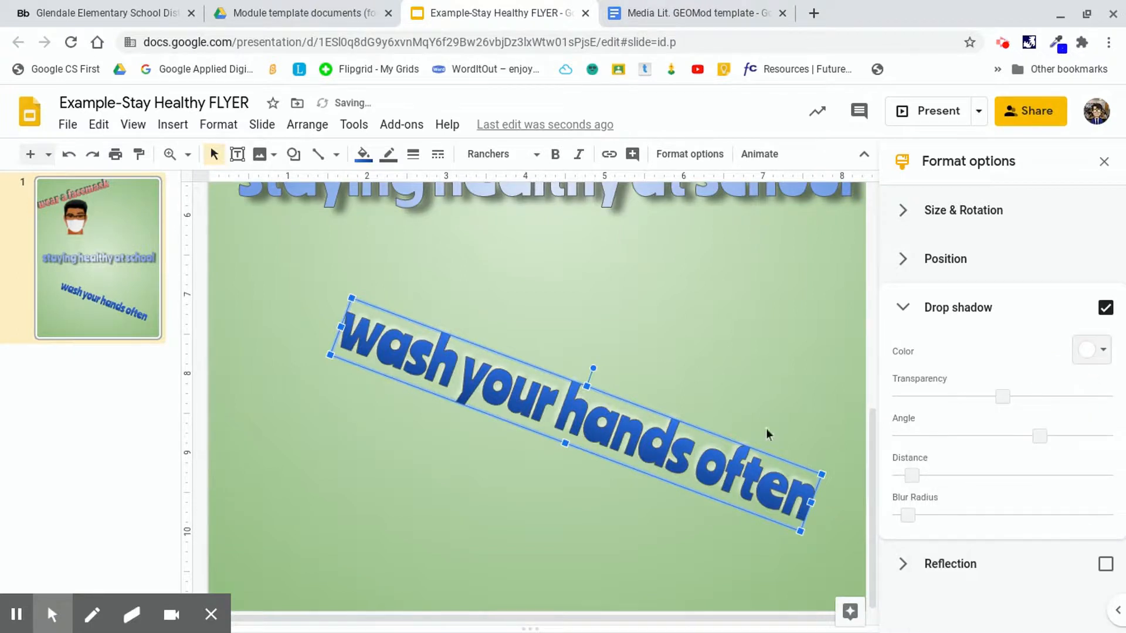
pyautogui.click(1103, 352)
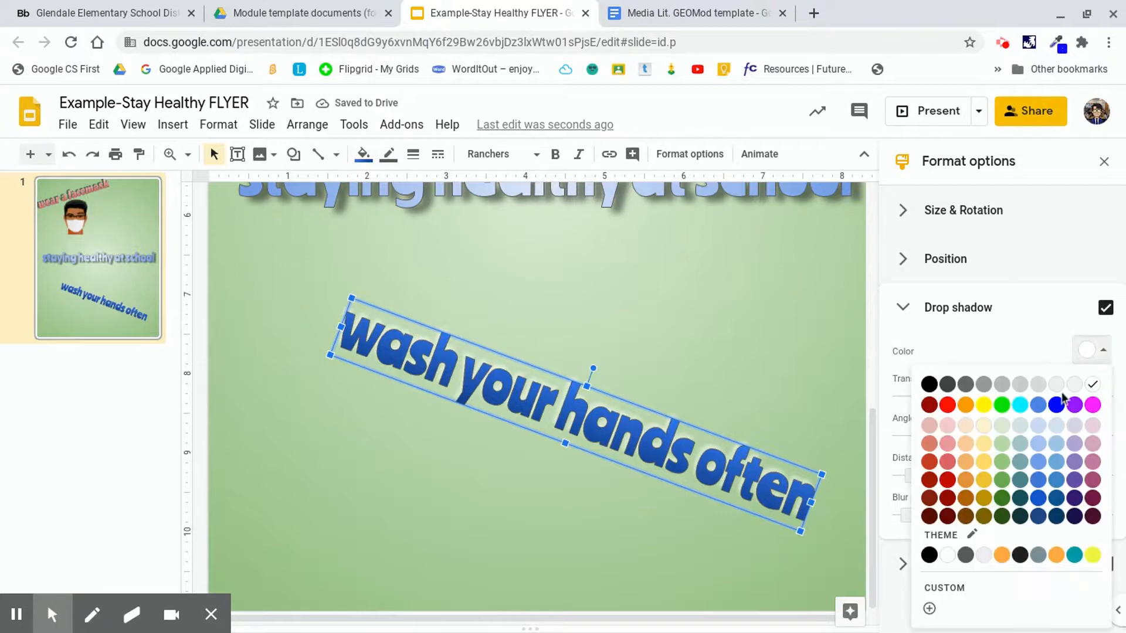
pyautogui.click(930, 385)
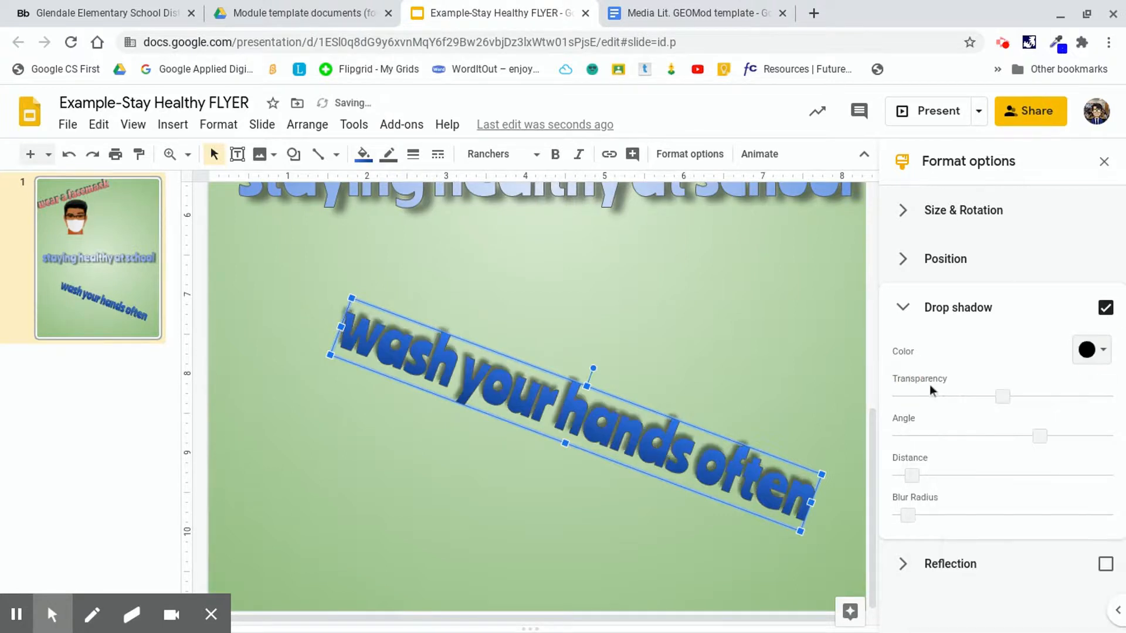
# Move "wash your hands often" slightly down and right, and increase its drop shadow angle so the shadow falls on the upper right.
pyautogui.click(616, 426)
pyautogui.moveTo(615, 427); pyautogui.dragTo(645, 446)
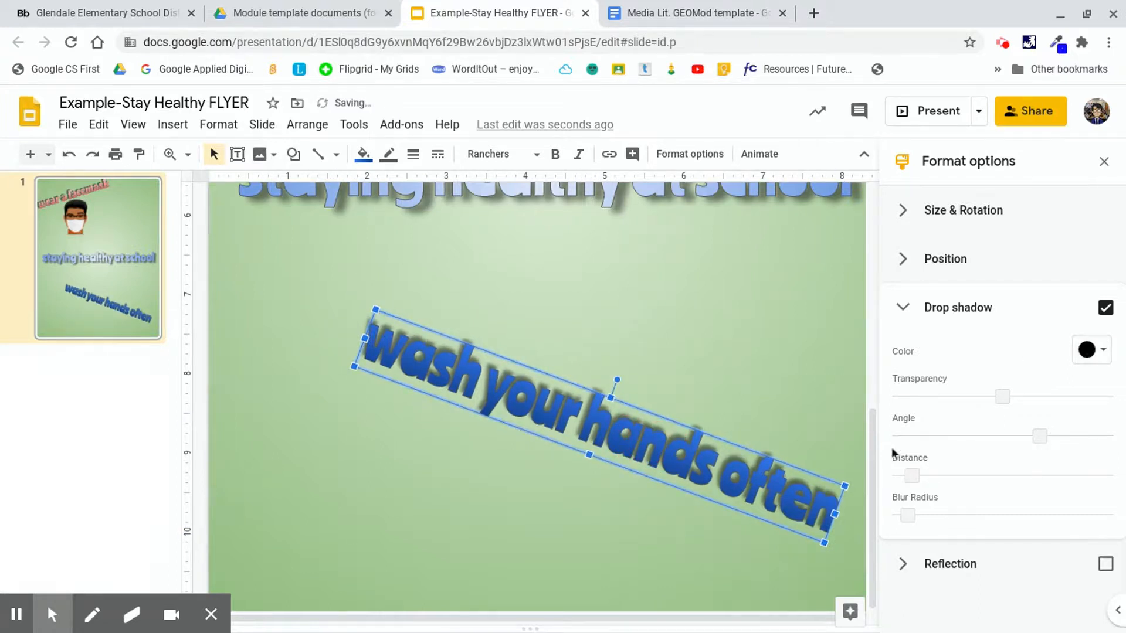
pyautogui.moveTo(1036, 437); pyautogui.dragTo(1095, 453)
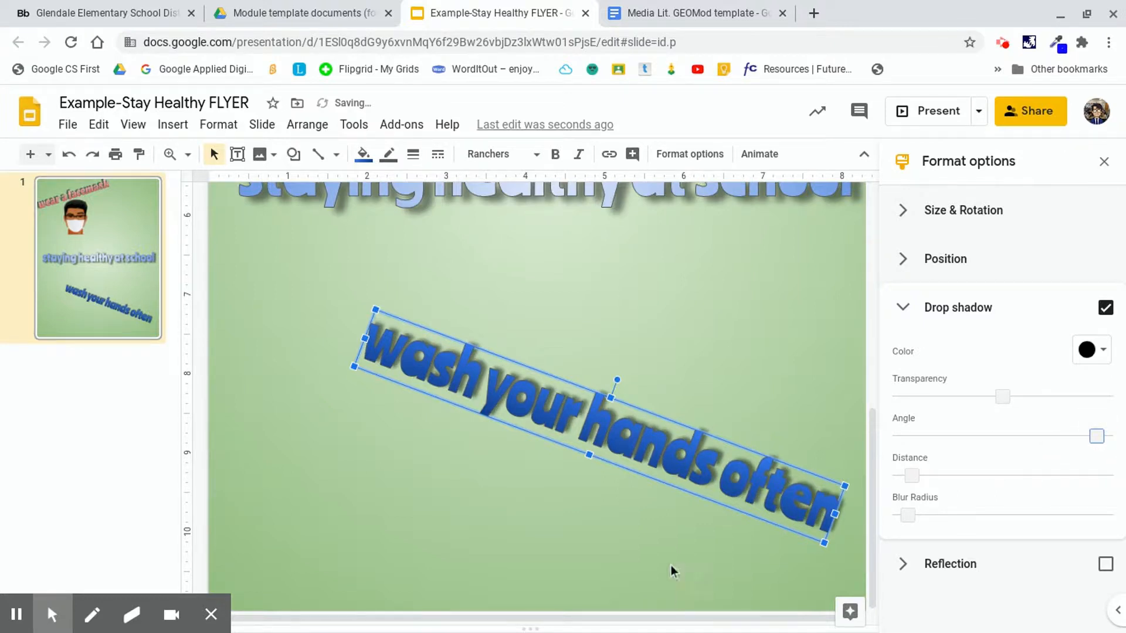
pyautogui.click(1104, 163)
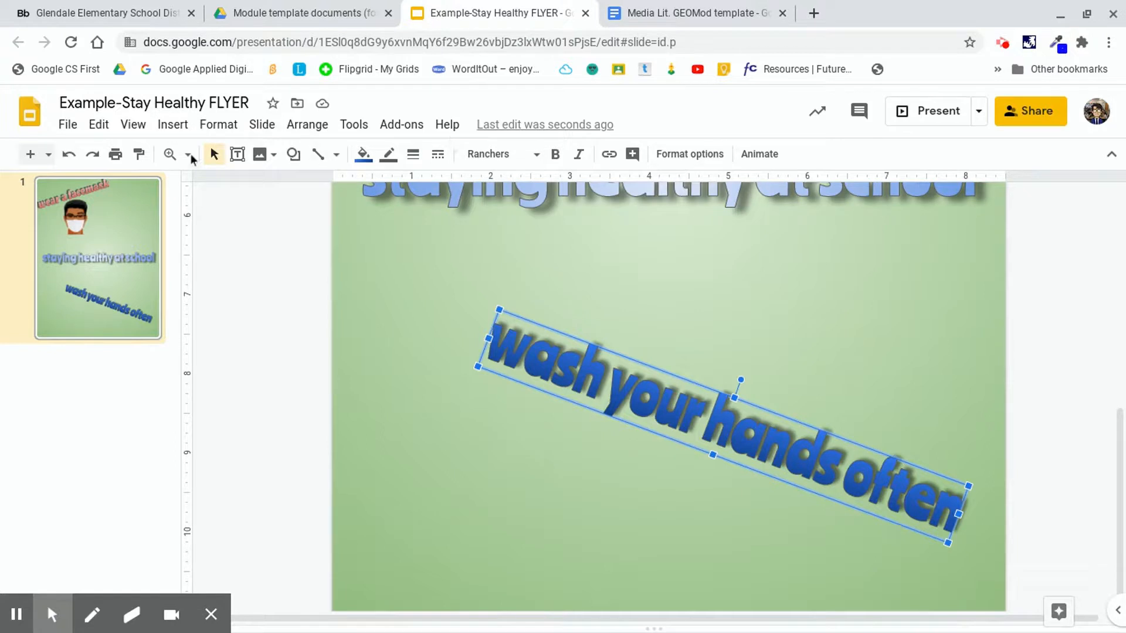
# Search the web for images of "wash hands clipart".
pyautogui.click(273, 156)
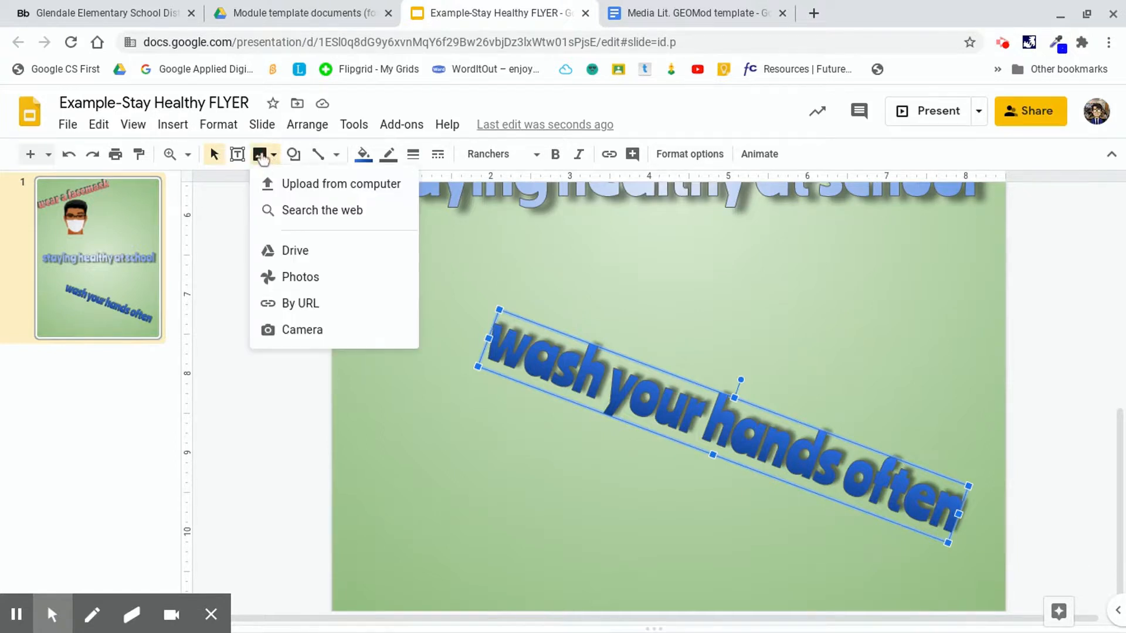
pyautogui.click(273, 210)
pyautogui.click(991, 180)
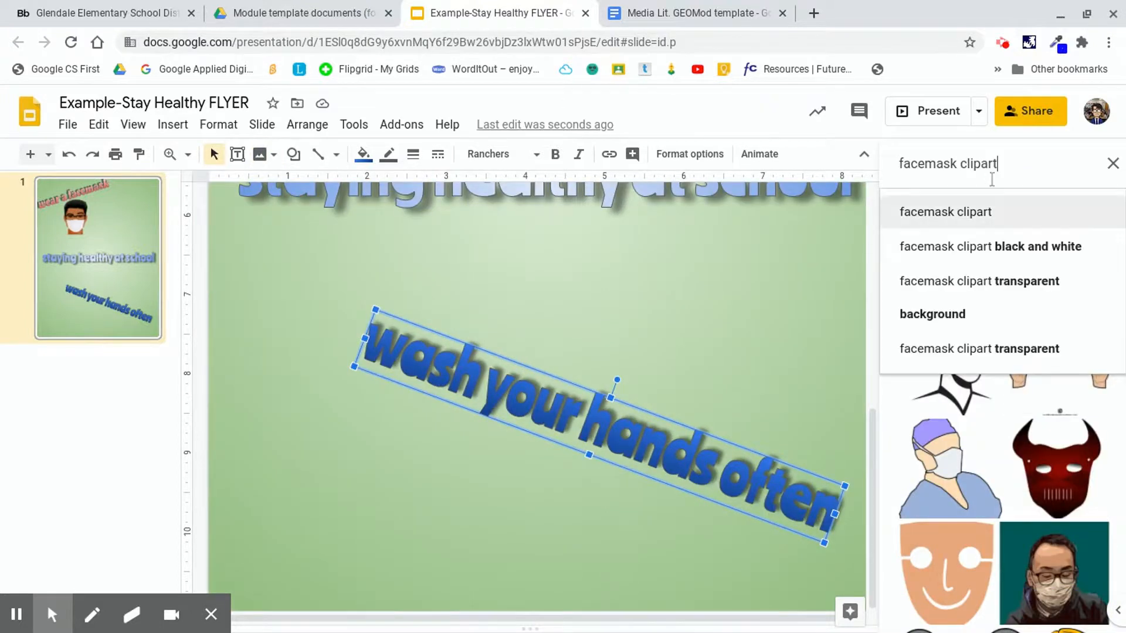
pyautogui.tripleClick(979, 168)
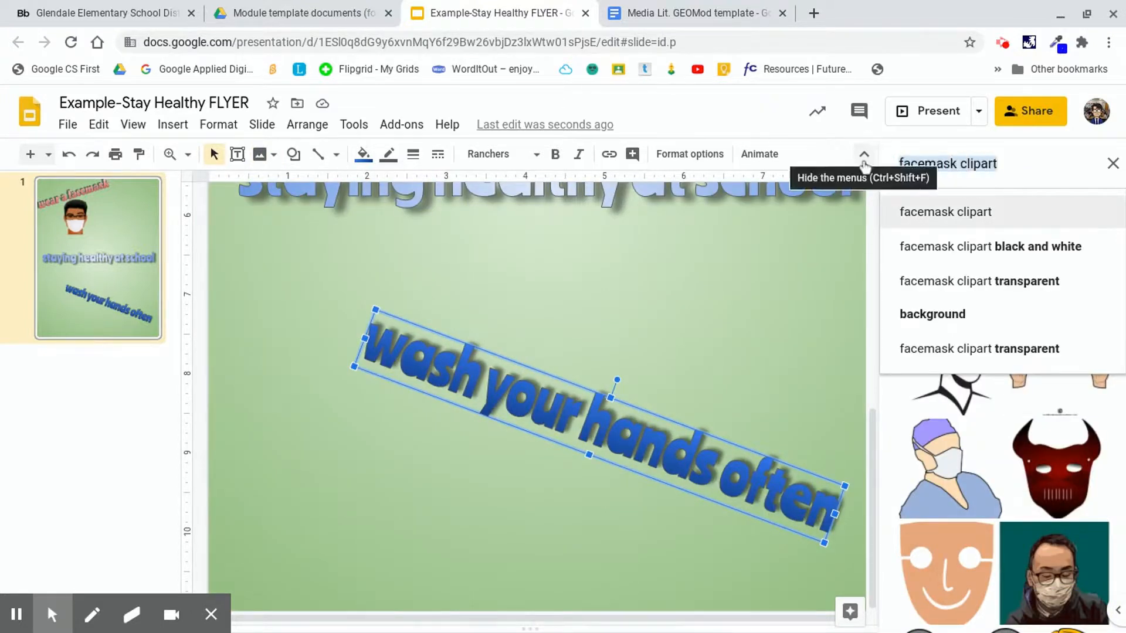
pyautogui.write('was')
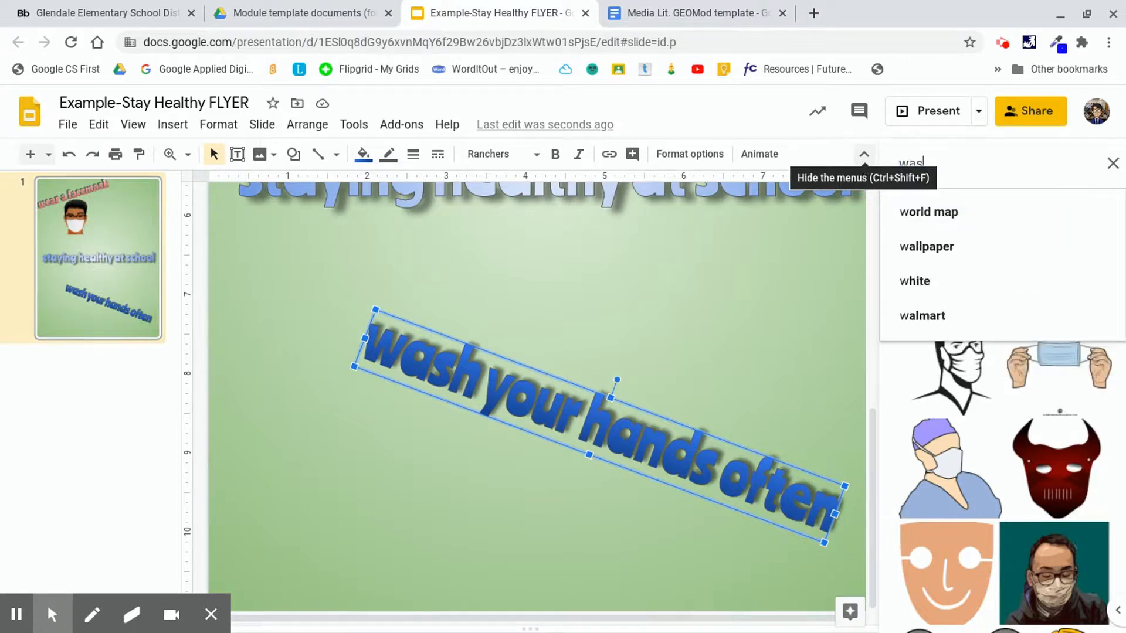
pyautogui.write('h ha')
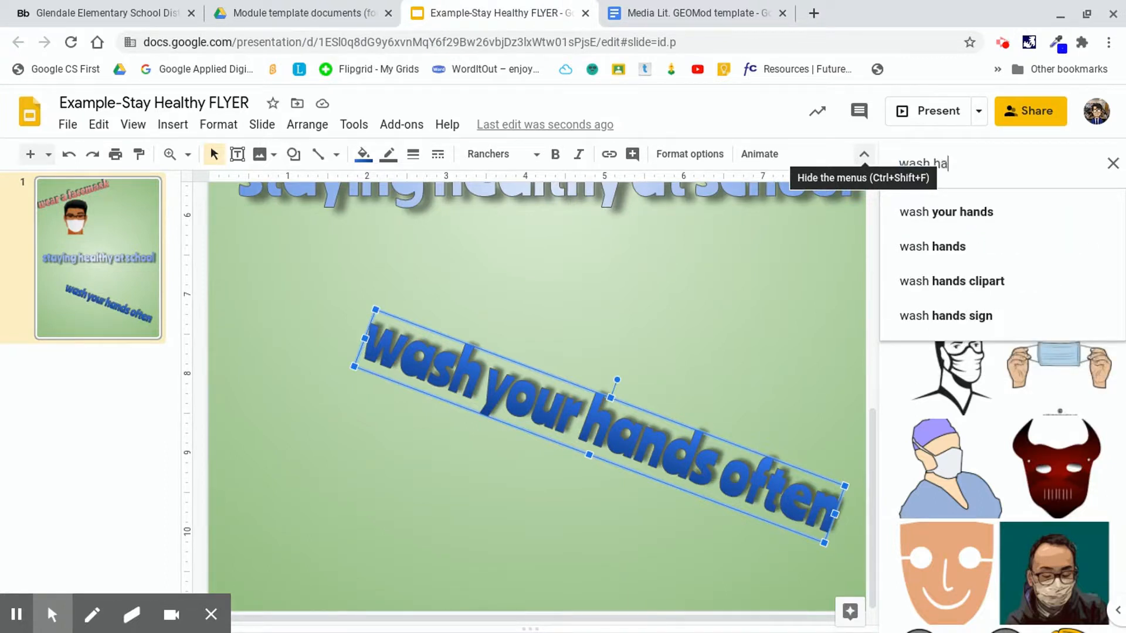
pyautogui.write('nds')
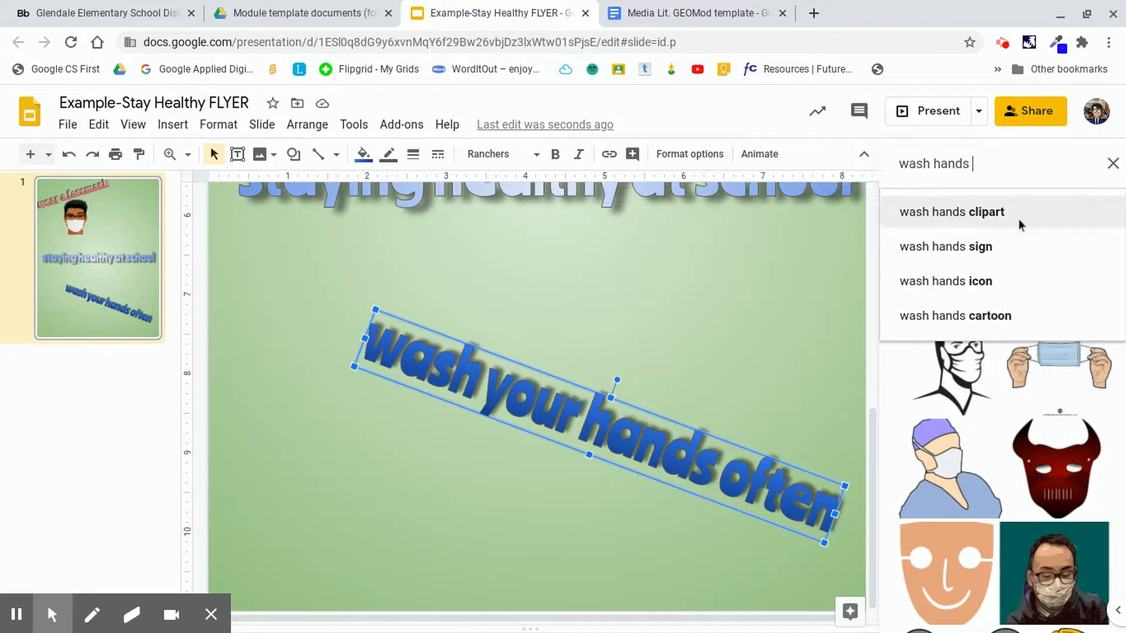
pyautogui.click(997, 213)
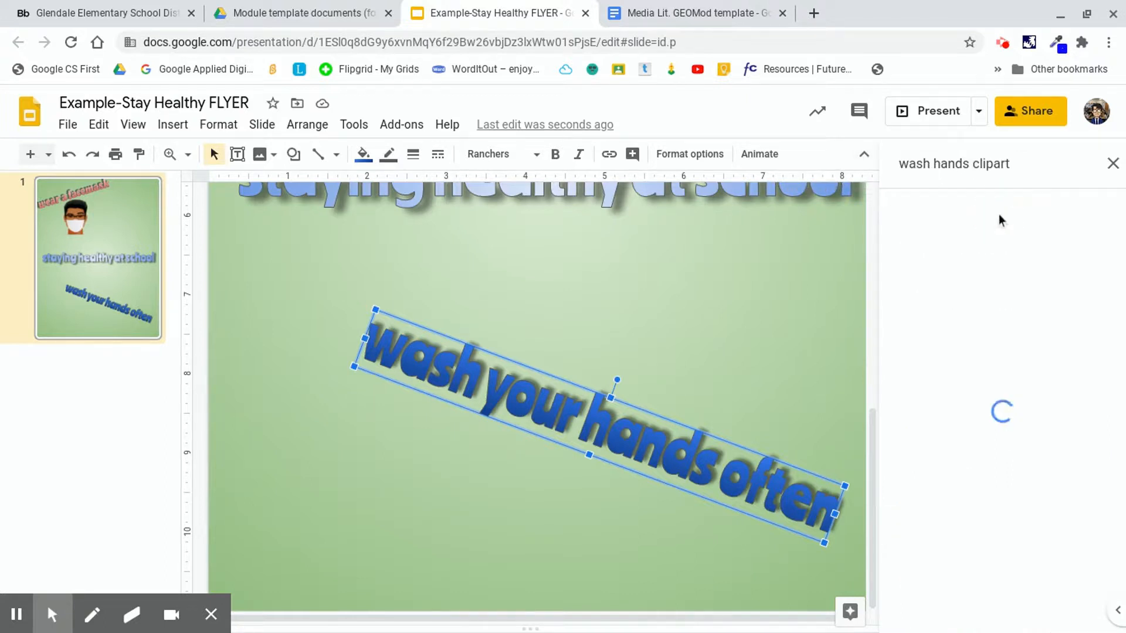
# Insert the clipart of a blue faucet with soapy hands on the flyer, and close the image search.
pyautogui.scroll(-1, 955, 346)
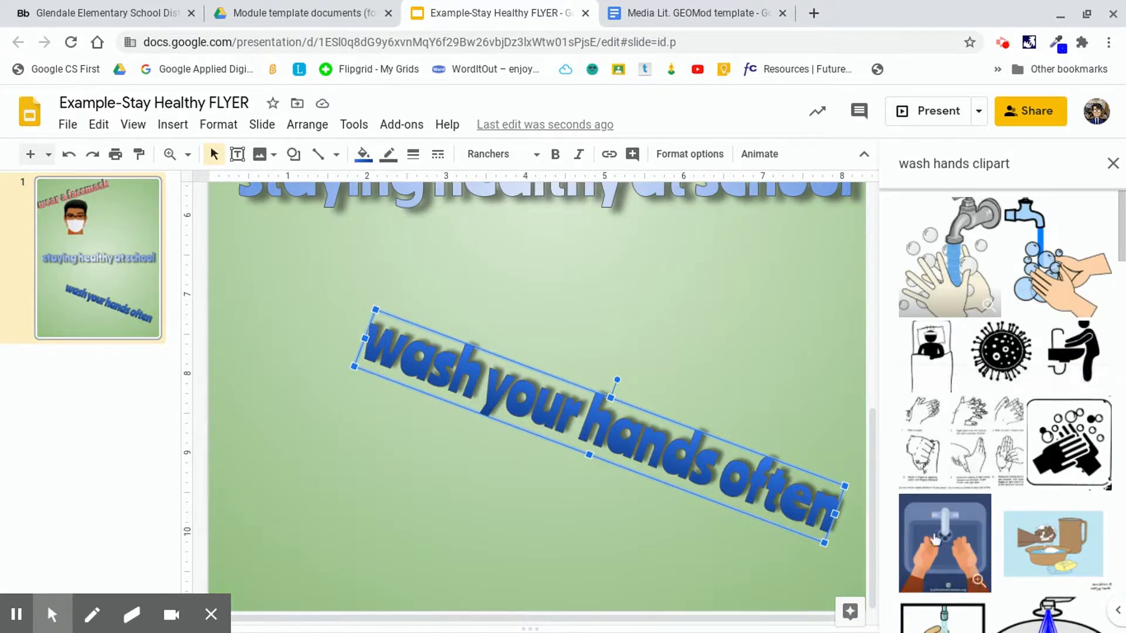
pyautogui.click(1047, 275)
pyautogui.moveTo(1042, 279); pyautogui.dragTo(418, 448)
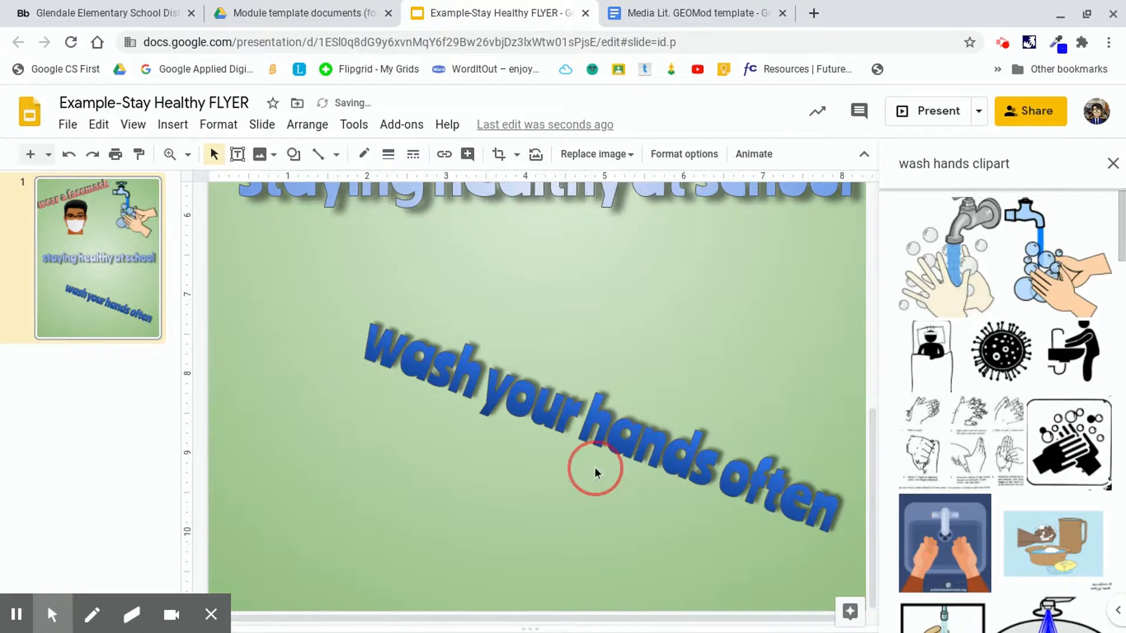
pyautogui.scroll(3, 589, 447)
pyautogui.scroll(7, 589, 446)
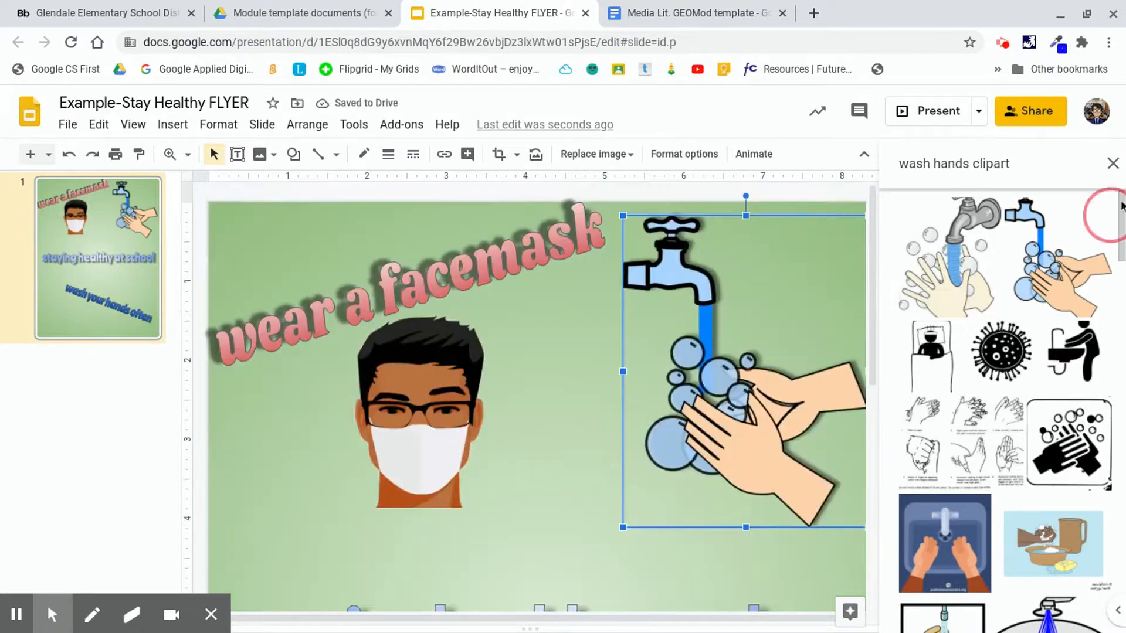
pyautogui.click(1112, 164)
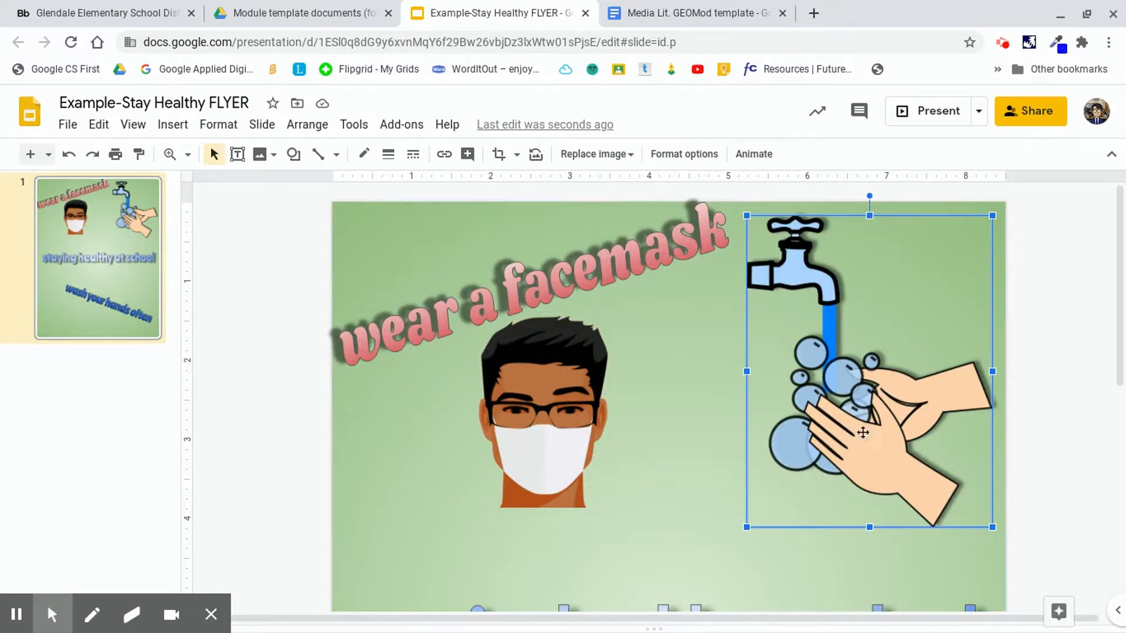
# Move the handwashing clipart down the flyer to below the start of "wash your hands often".
pyautogui.moveTo(863, 433); pyautogui.dragTo(532, 588)
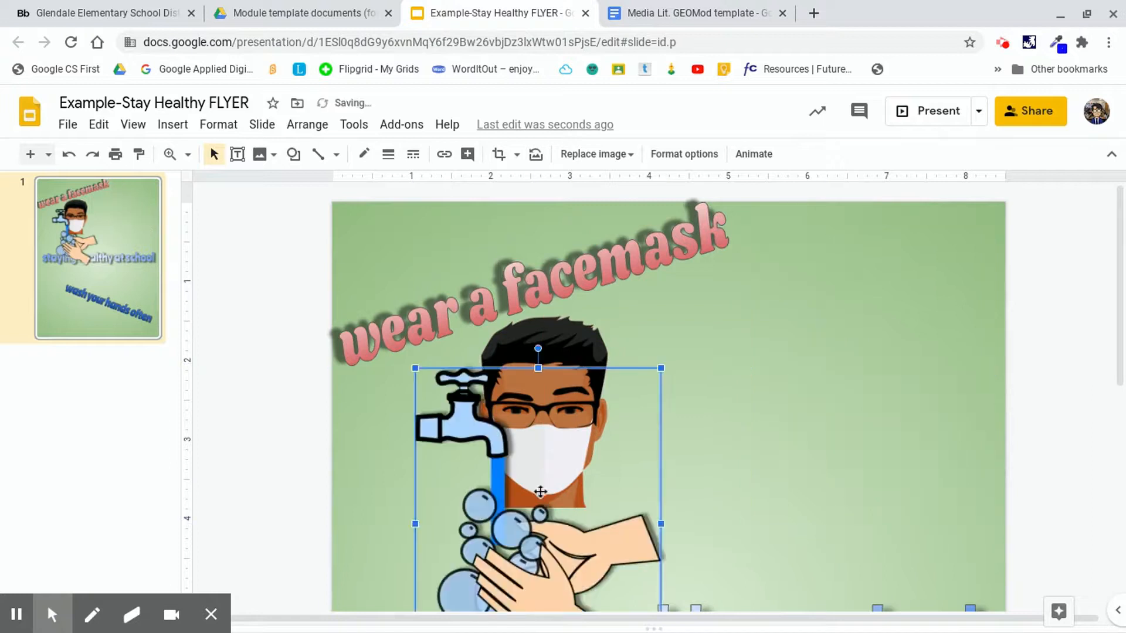
pyautogui.scroll(-1, 560, 485)
pyautogui.scroll(-2, 560, 485)
pyautogui.moveTo(519, 328); pyautogui.dragTo(536, 573)
pyautogui.scroll(-1, 541, 535)
pyautogui.scroll(-1, 511, 528)
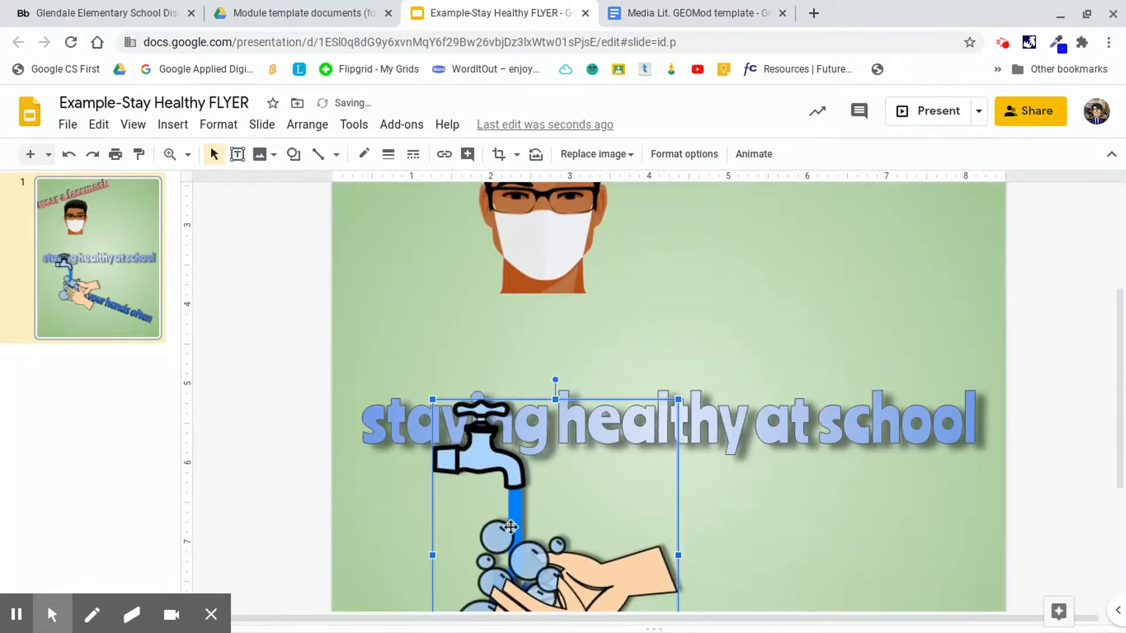
pyautogui.scroll(-4, 625, 475)
pyautogui.moveTo(558, 310); pyautogui.dragTo(470, 455)
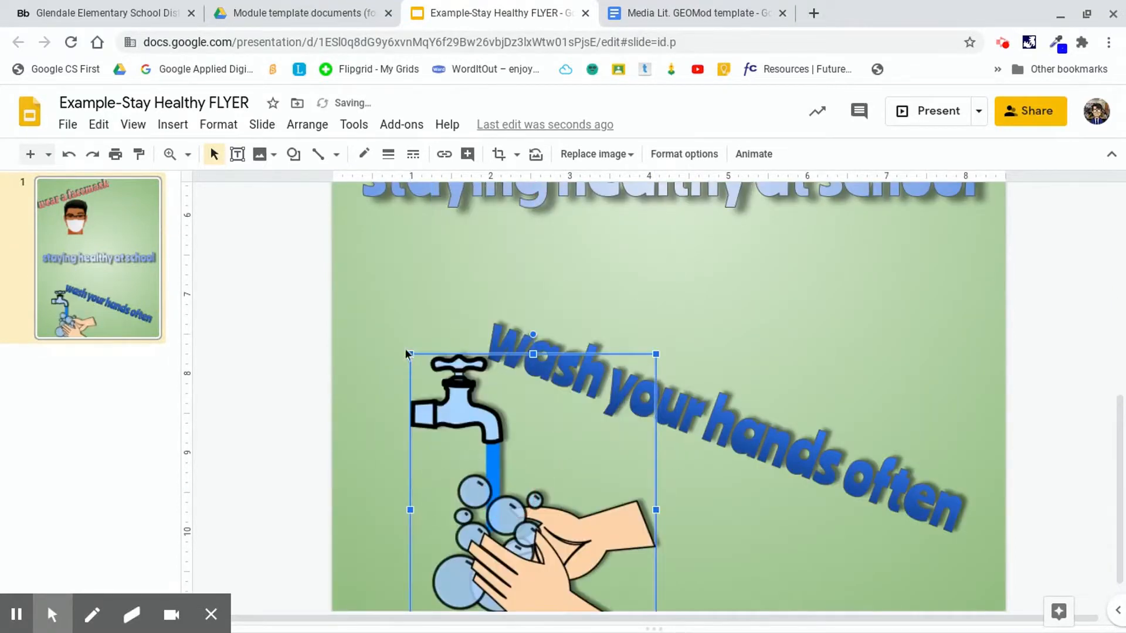
# Shrink the handwashing clipart to about 2 inches wide and place it under "wash your hands often" within the flyer's lower edge.
pyautogui.moveTo(411, 353); pyautogui.dragTo(494, 460)
pyautogui.moveTo(572, 531); pyautogui.dragTo(545, 477)
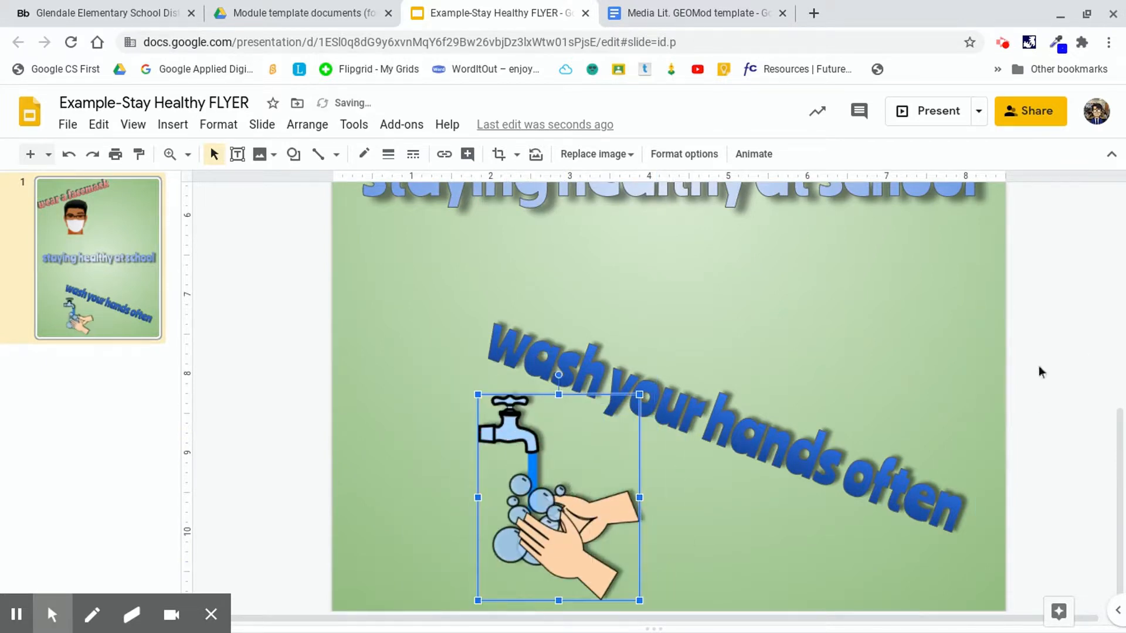
pyautogui.moveTo(489, 503); pyautogui.dragTo(515, 522)
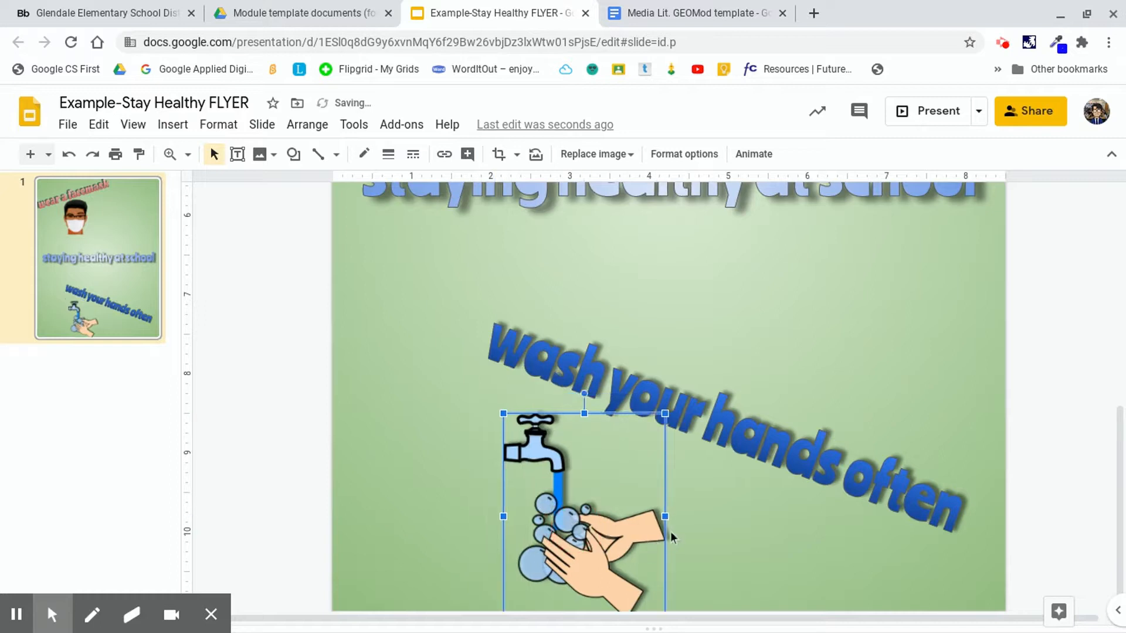
pyautogui.scroll(-1, 703, 509)
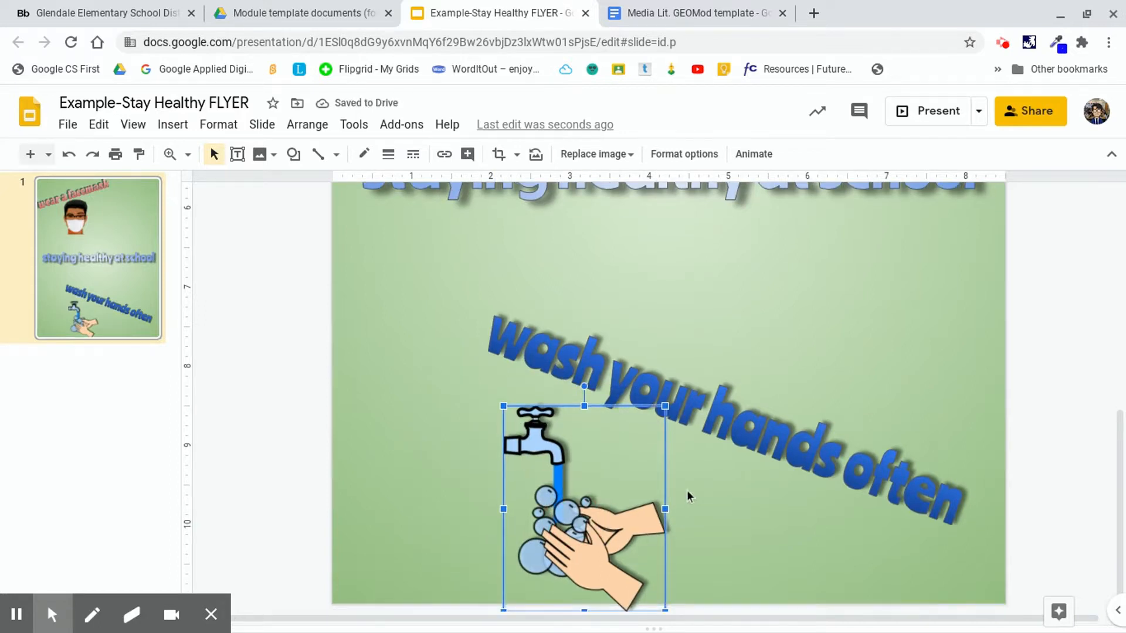
pyautogui.moveTo(603, 495); pyautogui.dragTo(622, 482)
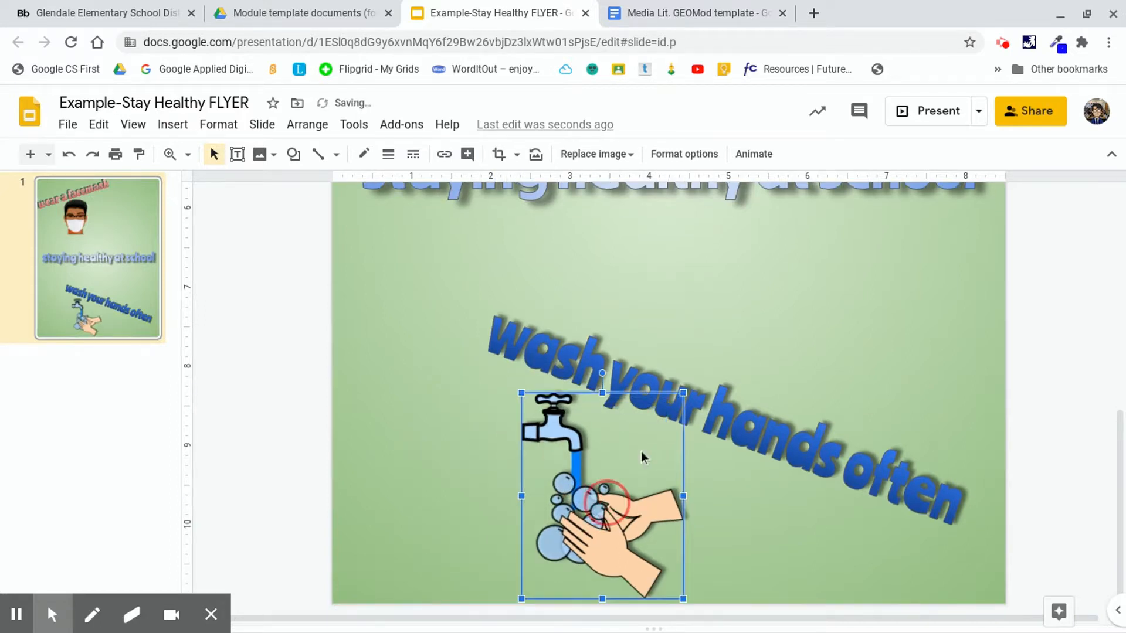
# Move "wash your hands often" up and slightly right, and place the handwashing clipart centered beneath it.
pyautogui.click(787, 422)
pyautogui.moveTo(800, 433); pyautogui.dragTo(838, 352)
pyautogui.moveTo(617, 526); pyautogui.dragTo(776, 505)
pyautogui.moveTo(675, 311); pyautogui.dragTo(655, 330)
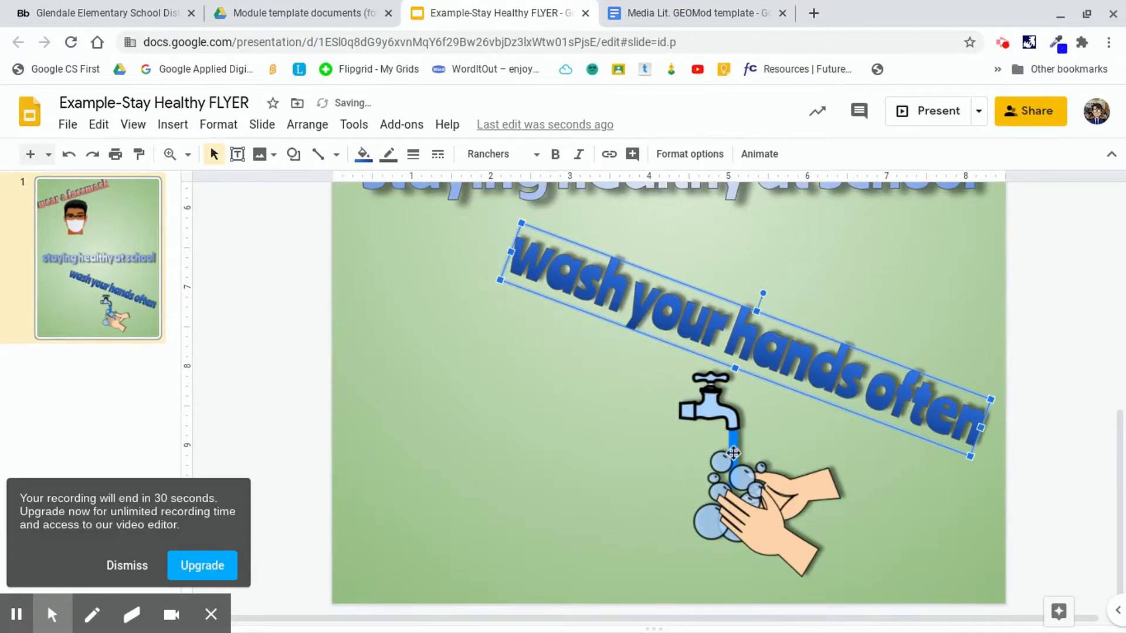
pyautogui.click(109, 565)
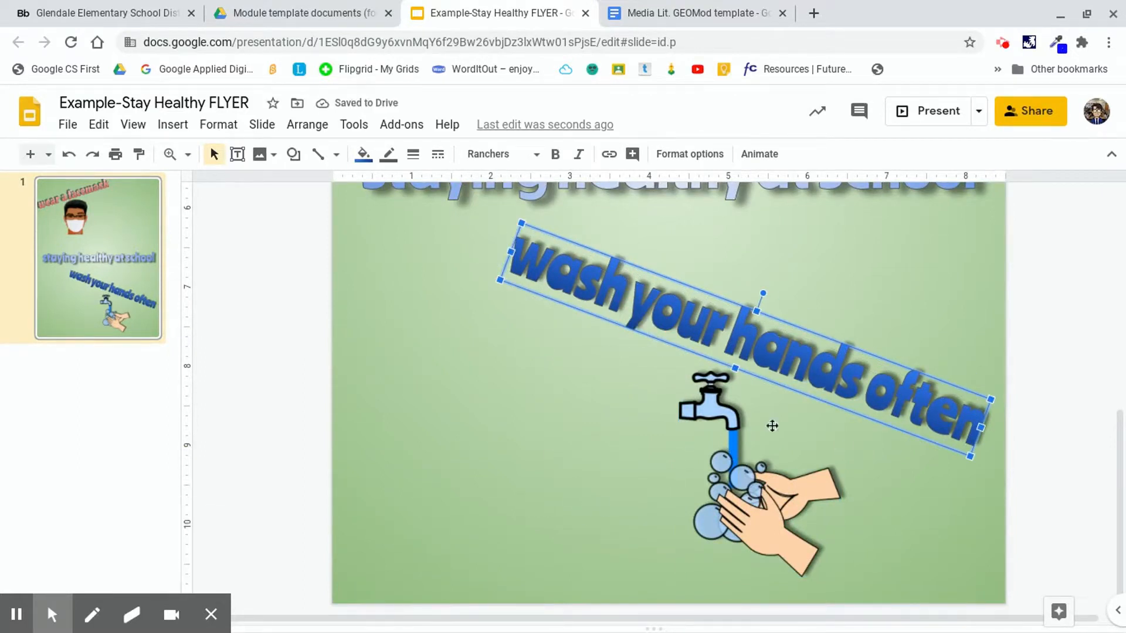
# Shift the handwashing clipart slightly left beneath "wash your hands often" and deselect it.
pyautogui.scroll(2, 762, 463)
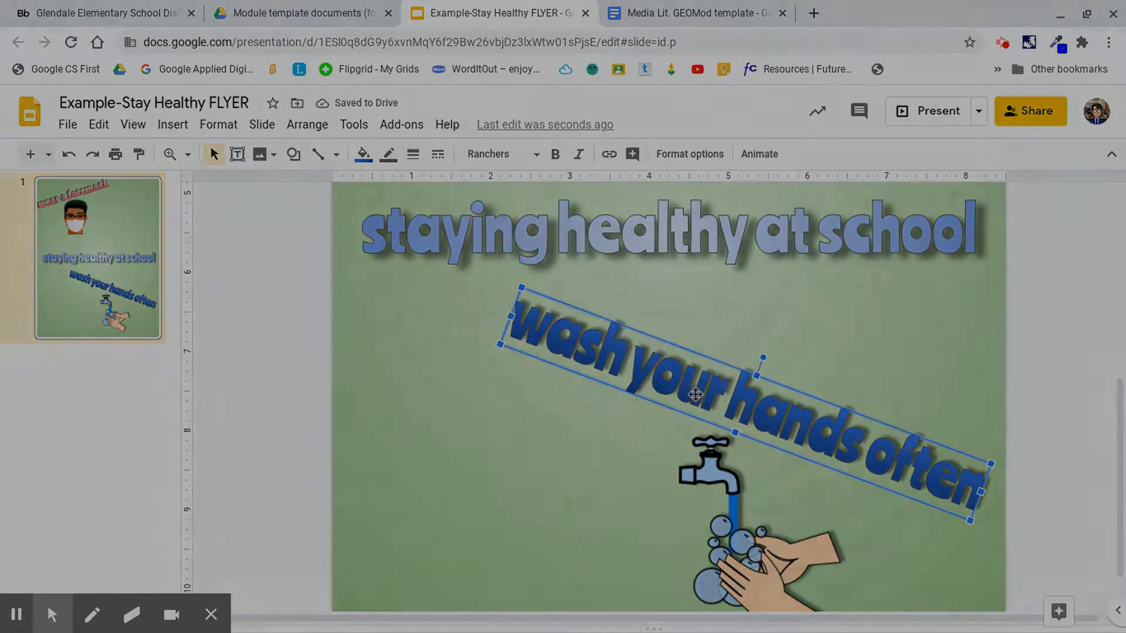
pyautogui.click(686, 384)
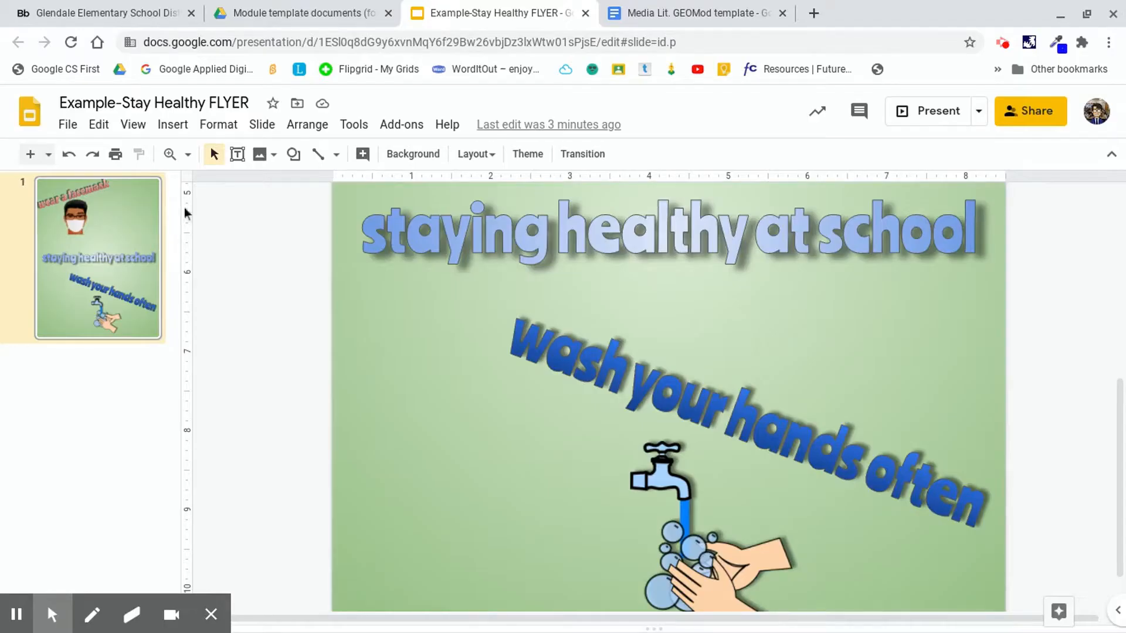
# Make the "staying healthy at school" title taller and stretch it to nearly the full width of the flyer.
pyautogui.click(187, 154)
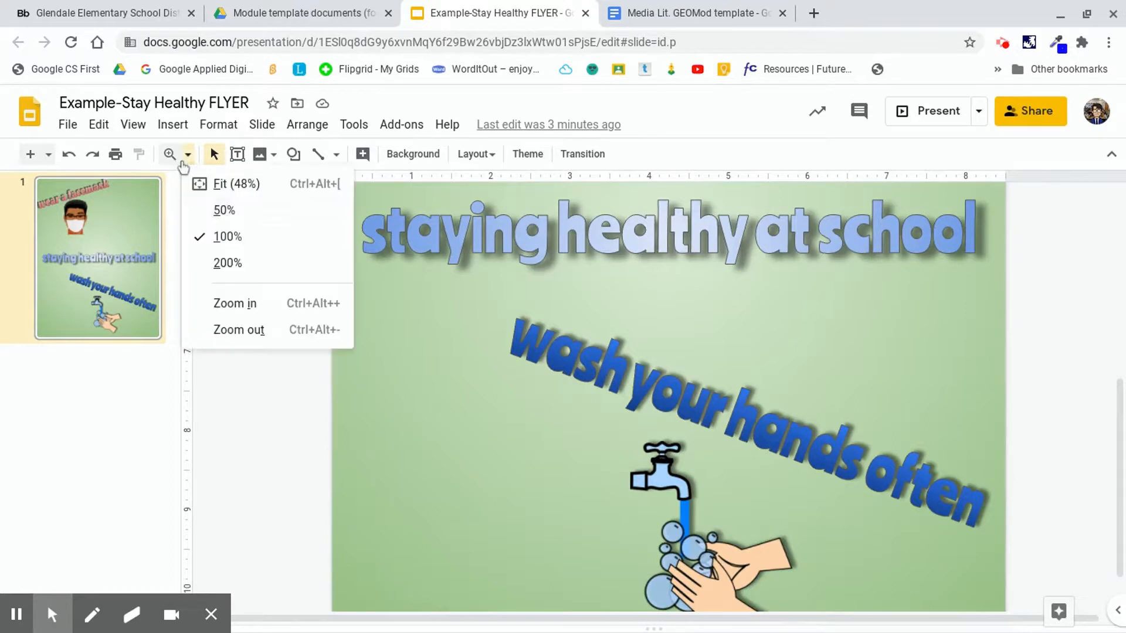
pyautogui.click(226, 213)
pyautogui.scroll(2, 676, 410)
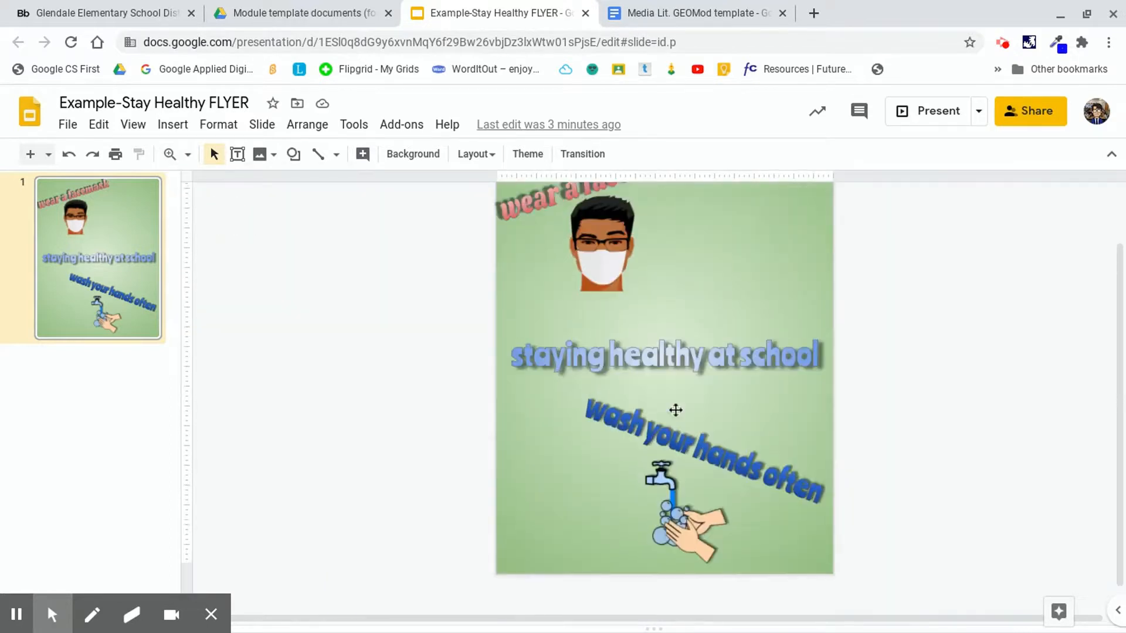
pyautogui.click(643, 413)
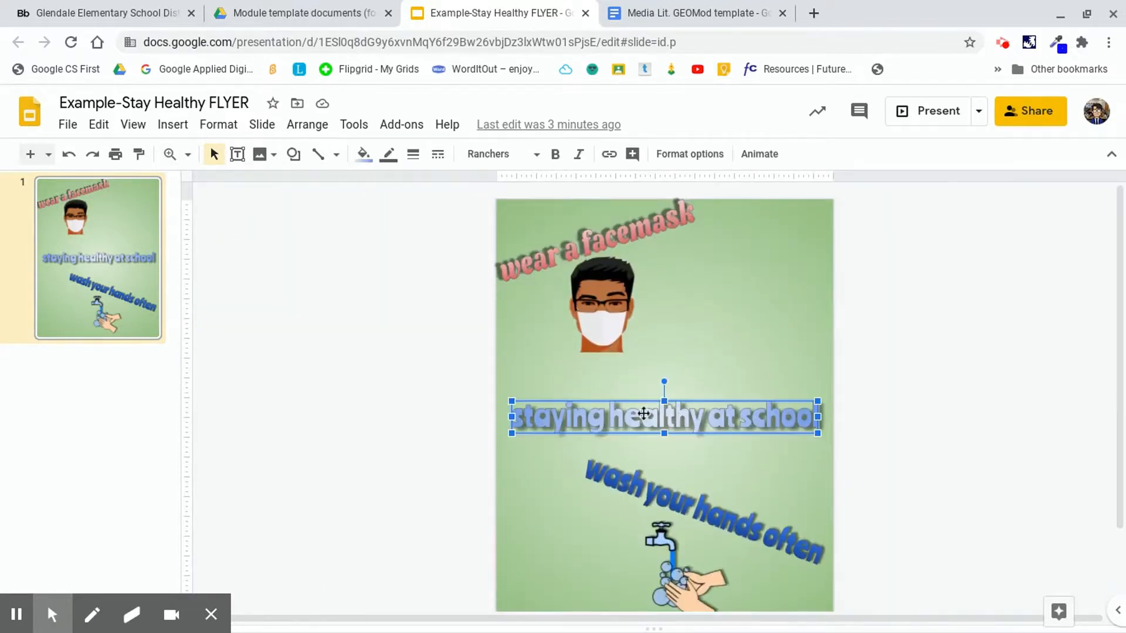
pyautogui.moveTo(664, 401); pyautogui.dragTo(664, 386)
pyautogui.moveTo(515, 413); pyautogui.dragTo(505, 415)
pyautogui.moveTo(820, 388); pyautogui.dragTo(833, 372)
pyautogui.moveTo(753, 402); pyautogui.dragTo(745, 404)
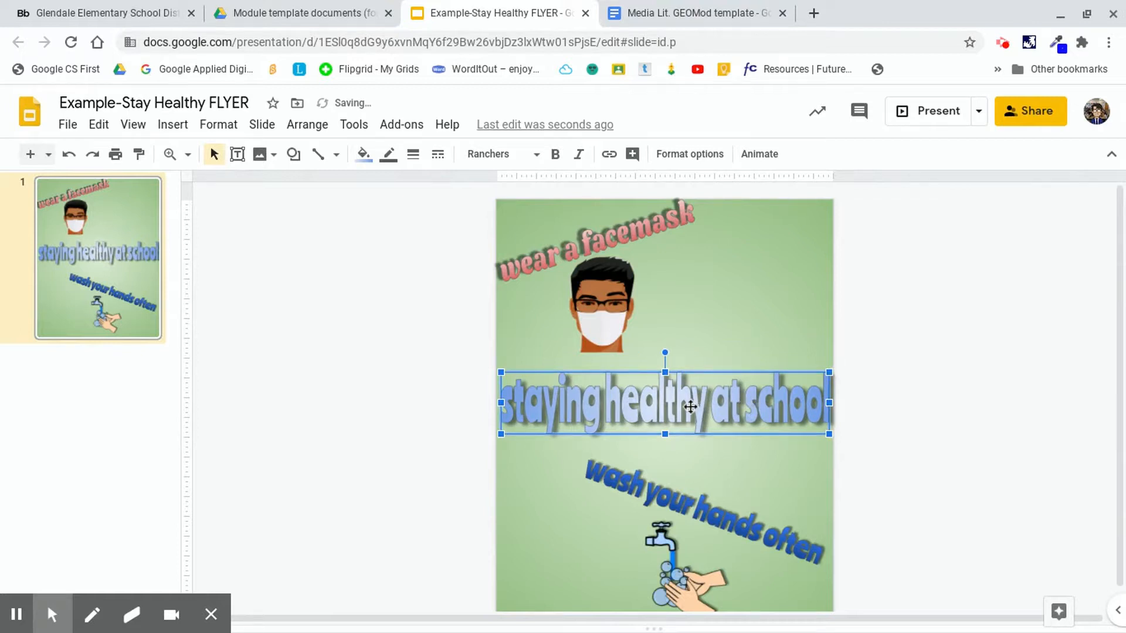
pyautogui.moveTo(830, 376); pyautogui.dragTo(825, 375)
# Move "wash your hands often" slightly left and place the handwashing clipart under its first half.
pyautogui.moveTo(669, 508); pyautogui.dragTo(657, 511)
pyautogui.moveTo(658, 562); pyautogui.dragTo(596, 555)
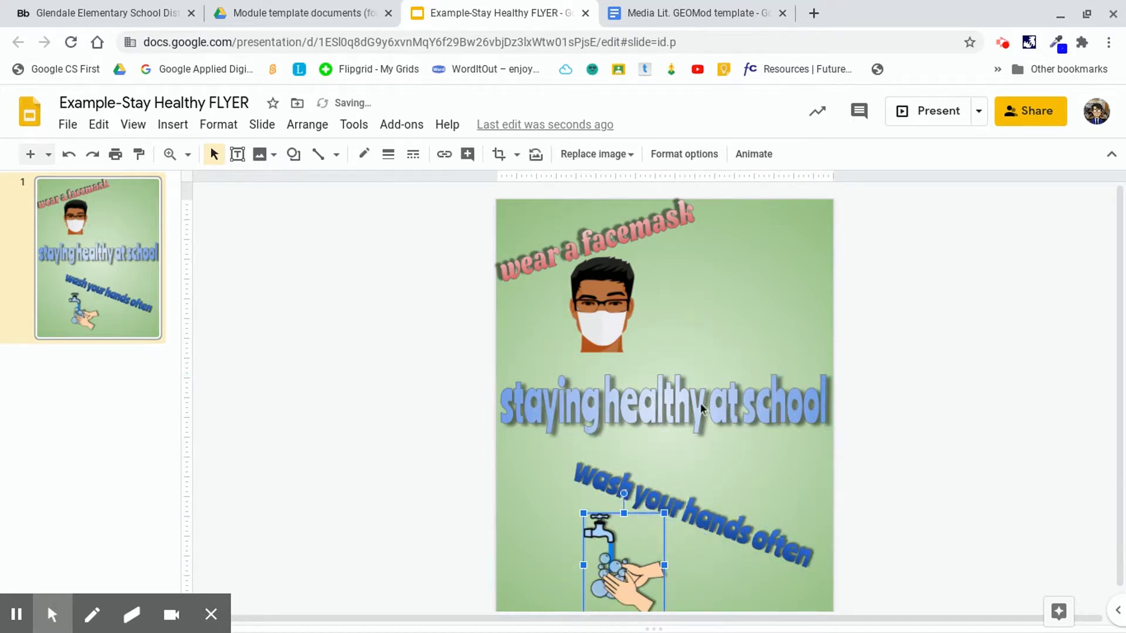
# Shrink the masked-face clipart slightly, keeping its upper edge just under "wear a facemask".
pyautogui.click(620, 241)
pyautogui.click(620, 317)
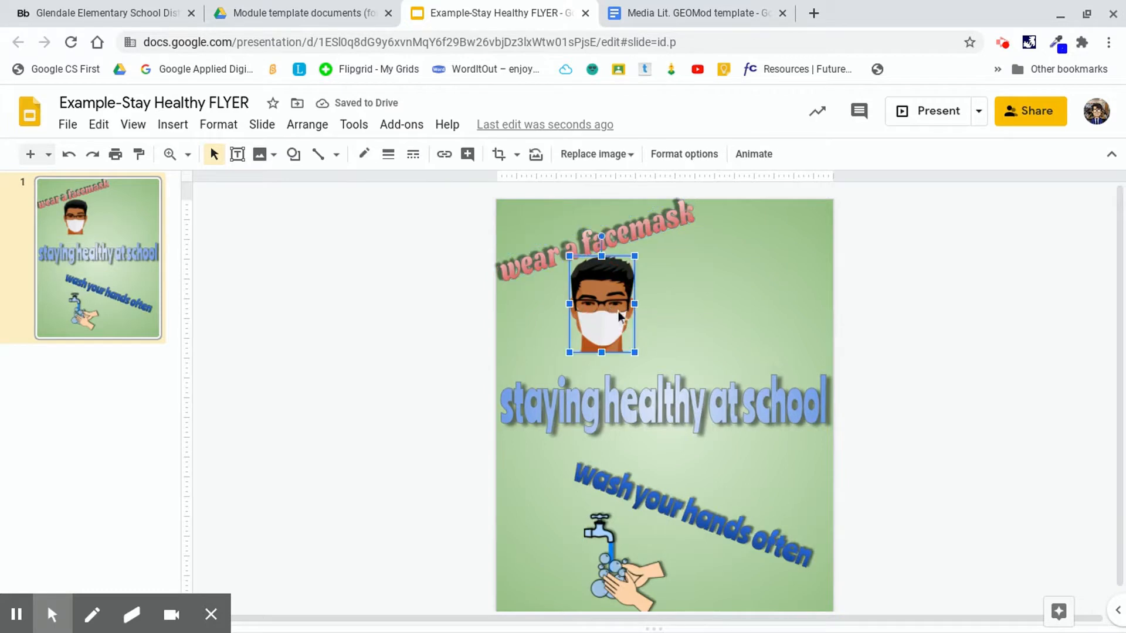
pyautogui.moveTo(636, 352); pyautogui.dragTo(626, 342)
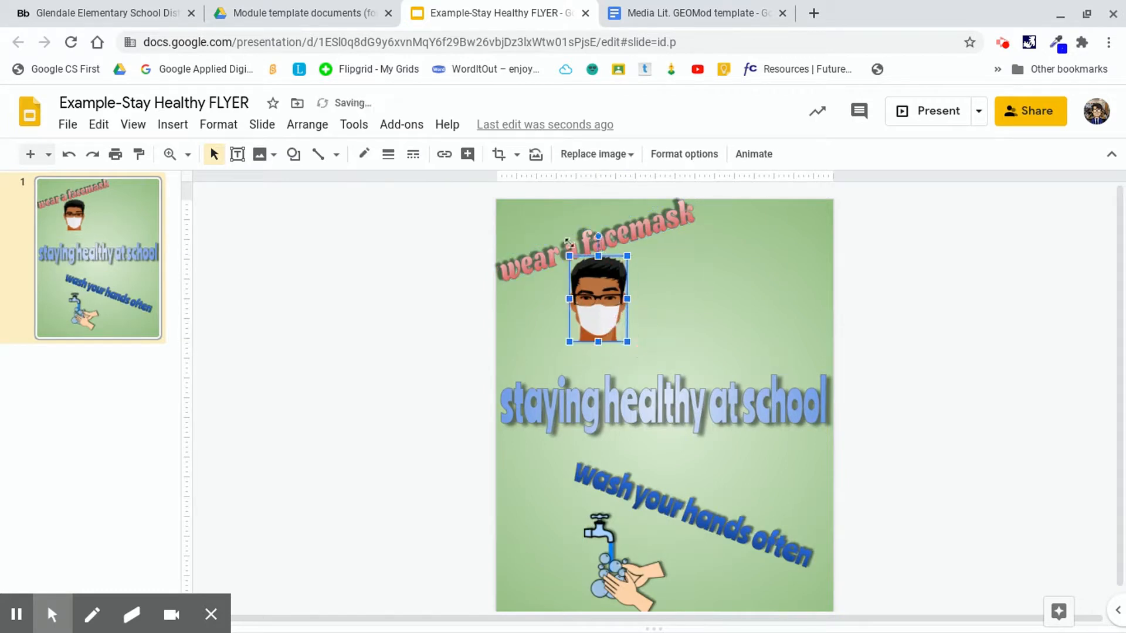
# Shorten "wear a facemask", lower the masked face slightly, and fit the text into the flyer's upper-left corner above it.
pyautogui.click(563, 247)
pyautogui.moveTo(496, 258)
pyautogui.mouseDown()
pyautogui.moveTo(508, 246)
pyautogui.moveTo(514, 264)
pyautogui.mouseUp()
pyautogui.moveTo(618, 233); pyautogui.dragTo(616, 233)
pyautogui.click(611, 295)
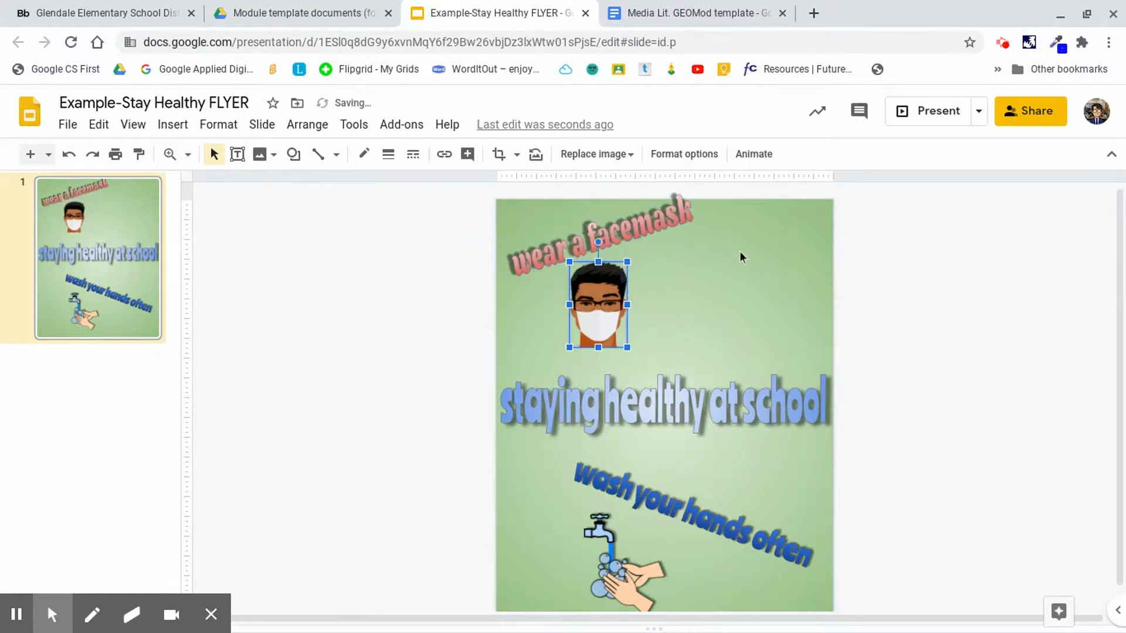
pyautogui.click(678, 307)
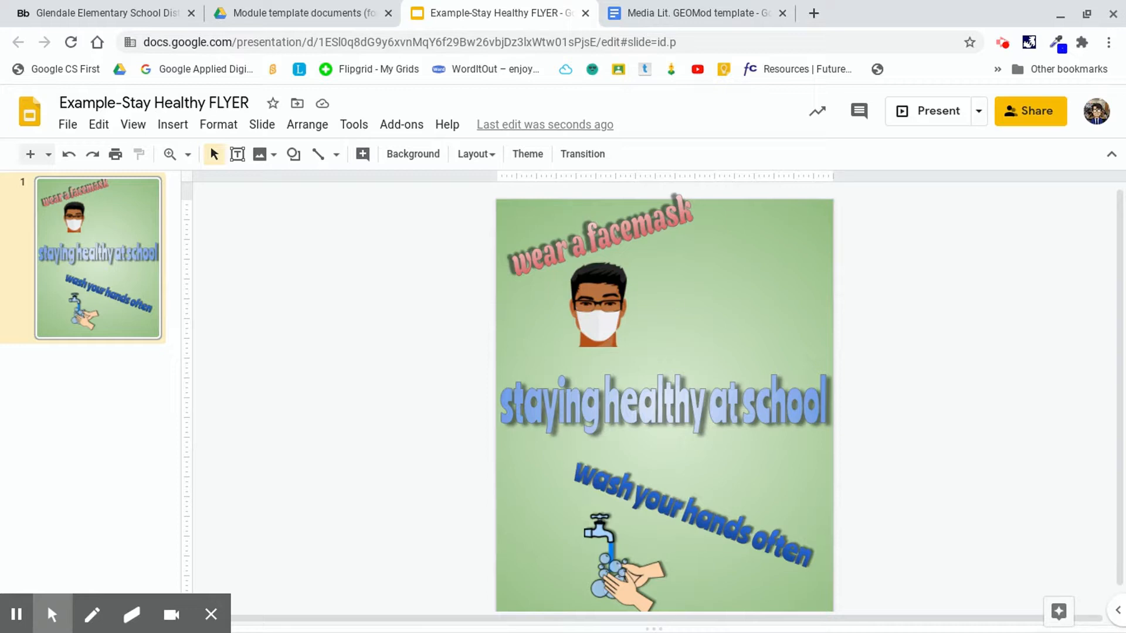
pyautogui.click(635, 231)
pyautogui.moveTo(635, 230); pyautogui.dragTo(643, 232)
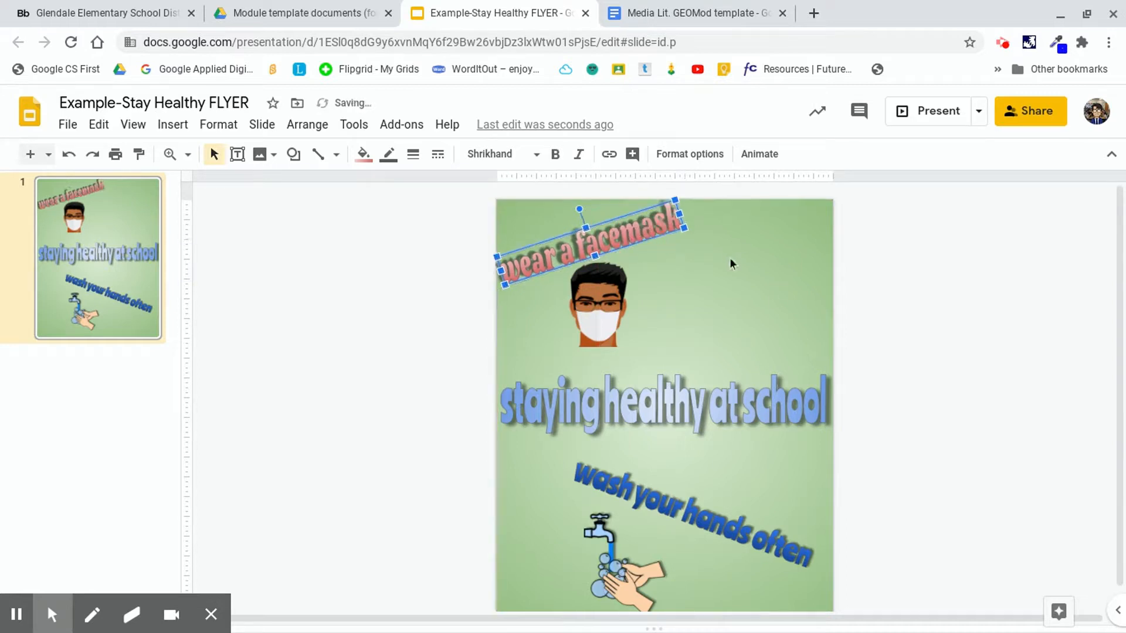
pyautogui.click(710, 299)
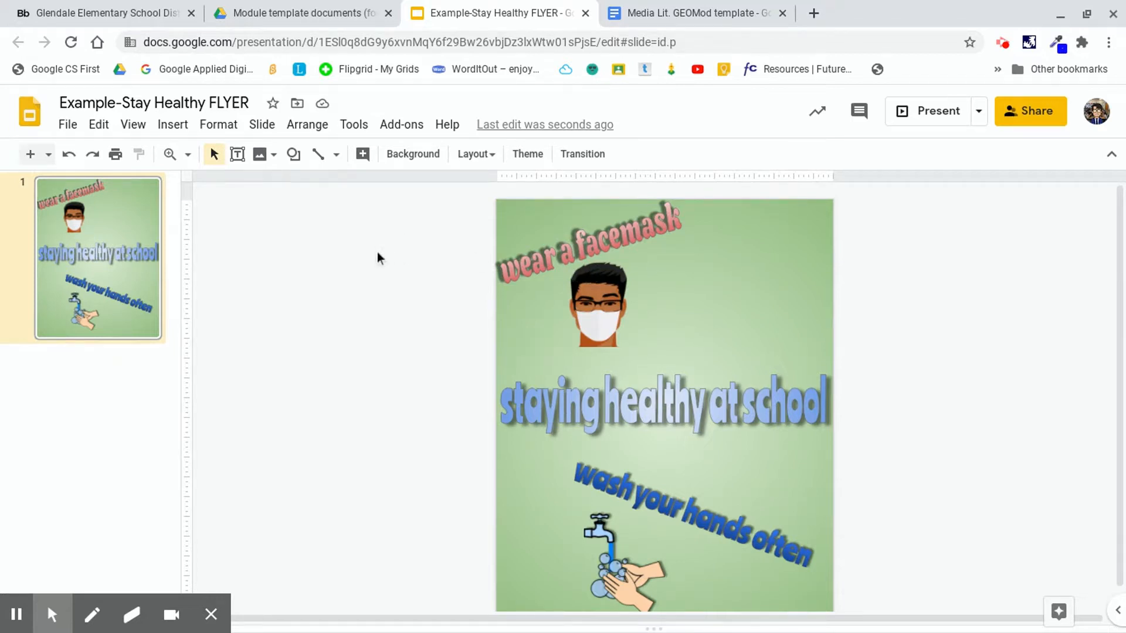
# Insert the word art "keep 6 ft apart" and move it to the upper-right area of the flyer.
pyautogui.click(173, 124)
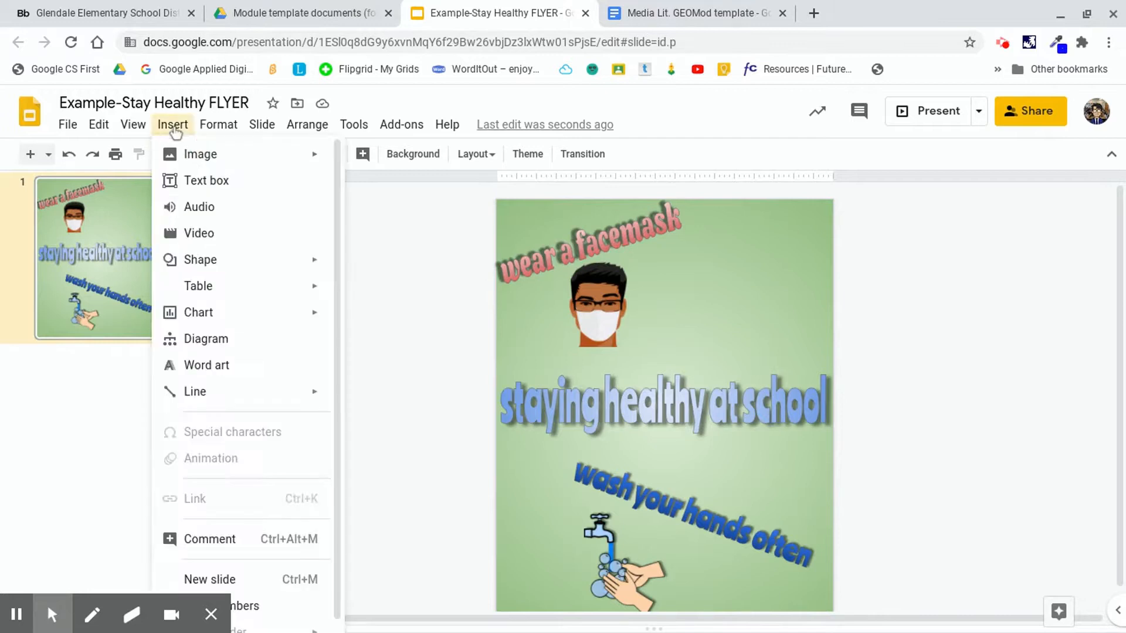
pyautogui.click(202, 537)
pyautogui.write('keep 6 ft apart')
pyautogui.press('Return')
pyautogui.moveTo(674, 423); pyautogui.dragTo(741, 279)
# Give "keep 6 ft apart" a yellow gradient fill and the Bowlby One font.
pyautogui.click(363, 154)
pyautogui.click(473, 184)
pyautogui.click(417, 284)
pyautogui.click(502, 153)
pyautogui.click(541, 332)
pyautogui.click(502, 154)
pyautogui.click(516, 481)
# Resize "keep 6 ft apart" and tilt it downward to the right, and shift the masked face and "wear a facemask" down and left.
pyautogui.moveTo(726, 274); pyautogui.dragTo(728, 309)
pyautogui.moveTo(586, 309); pyautogui.dragTo(619, 309)
pyautogui.moveTo(759, 265); pyautogui.dragTo(778, 271)
pyautogui.moveTo(599, 314); pyautogui.dragTo(583, 336)
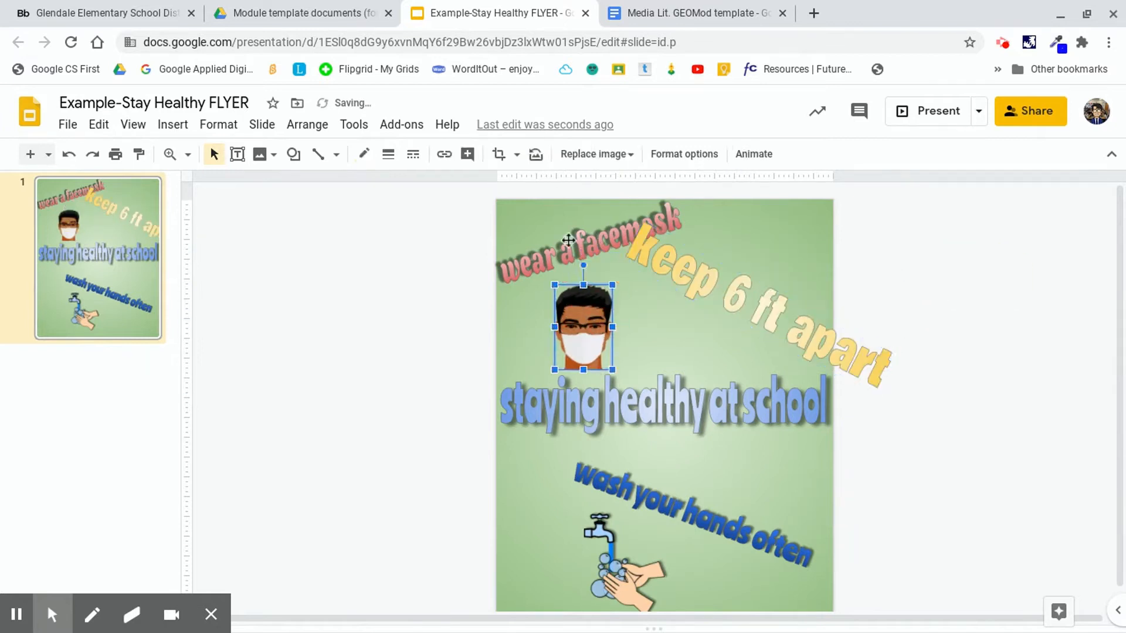
pyautogui.moveTo(575, 244); pyautogui.dragTo(567, 262)
# Shrink "keep 6 ft apart" and place it near the right edge, moving "wear a facemask" and the masked face back up and right.
pyautogui.click(756, 307)
pyautogui.moveTo(882, 372); pyautogui.dragTo(799, 329)
pyautogui.moveTo(586, 262); pyautogui.dragTo(611, 238)
pyautogui.moveTo(583, 329); pyautogui.dragTo(598, 302)
pyautogui.moveTo(741, 301); pyautogui.dragTo(750, 292)
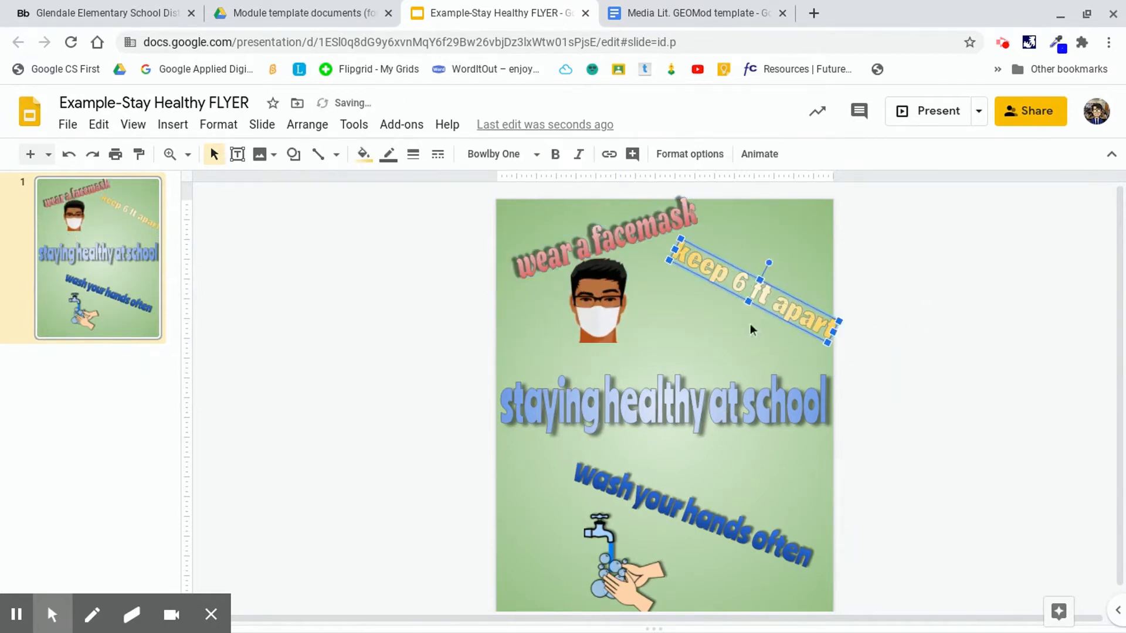
# Add a drop shadow to "keep 6 ft apart".
pyautogui.click(690, 154)
pyautogui.click(957, 310)
pyautogui.press('Escape')
# Search the web for images of "social distancing clipart".
pyautogui.click(259, 153)
pyautogui.click(314, 209)
pyautogui.press('BackSpace')
pyautogui.write('space')
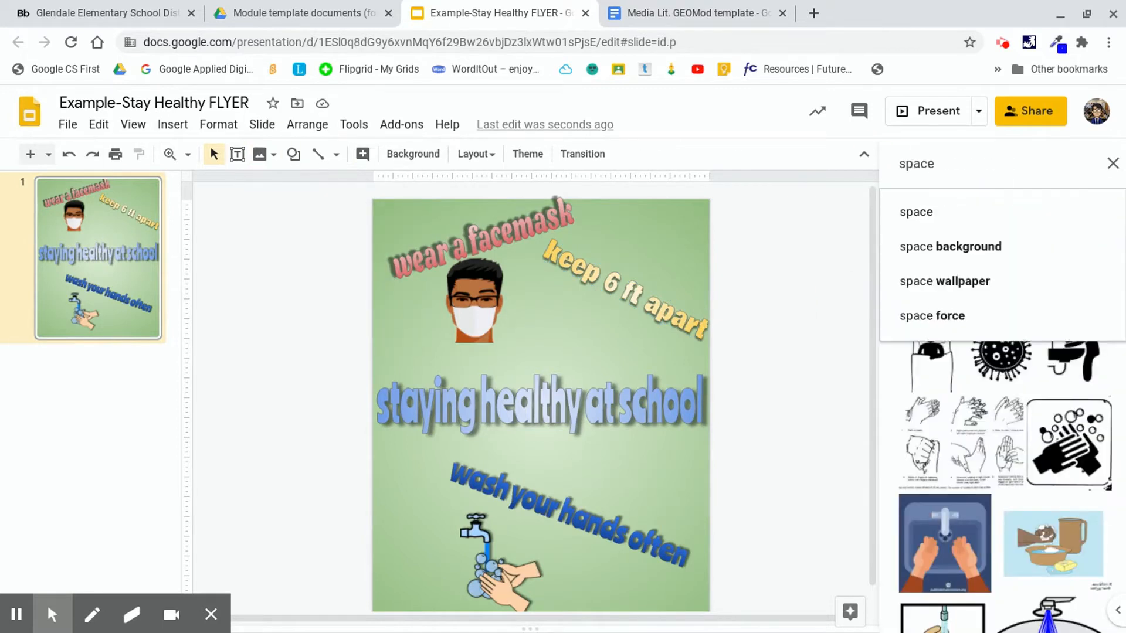
pyautogui.click(946, 212)
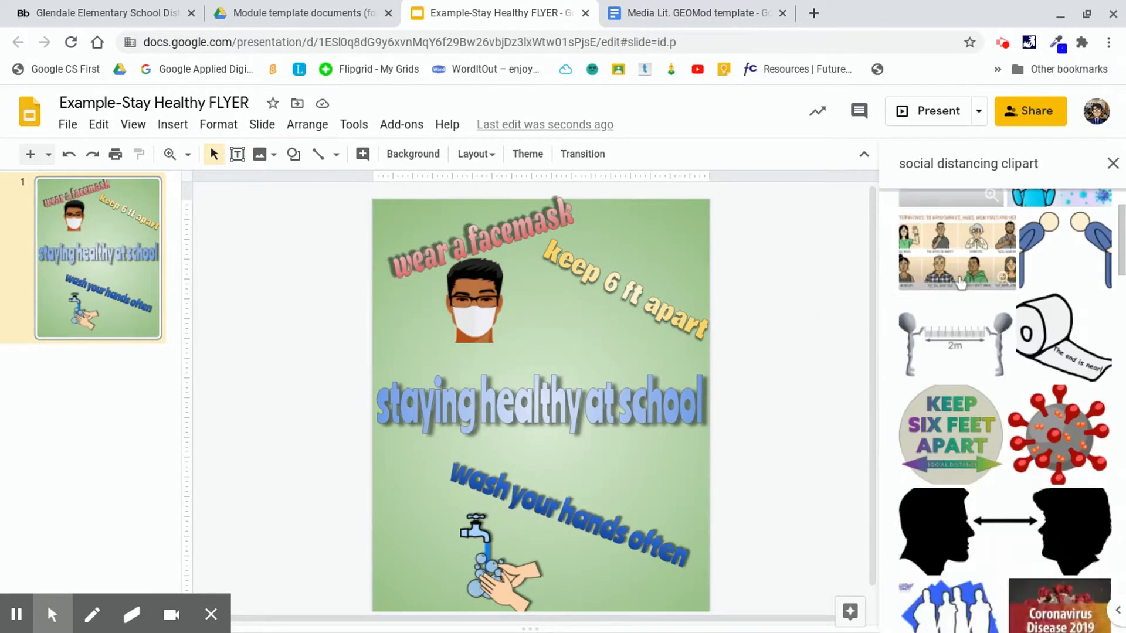
# Insert the clipart of two gray figures spaced 2m apart, shrink it, and place it under "keep 6 ft apart".
pyautogui.scroll(-2, 1048, 313)
pyautogui.scroll(1, 950, 371)
pyautogui.moveTo(950, 375); pyautogui.dragTo(636, 372)
pyautogui.moveTo(354, 191); pyautogui.dragTo(527, 289)
pyautogui.moveTo(621, 331); pyautogui.dragTo(627, 307)
# Straighten "wear a facemask" to horizontal in the flyer's upper-left corner and move the masked face up and left beneath it.
pyautogui.moveTo(697, 263); pyautogui.dragTo(684, 273)
pyautogui.moveTo(573, 248); pyautogui.dragTo(578, 254)
pyautogui.moveTo(481, 241); pyautogui.dragTo(472, 232)
pyautogui.moveTo(464, 200); pyautogui.dragTo(473, 199)
pyautogui.moveTo(475, 293); pyautogui.dragTo(462, 281)
# Straighten "keep 6 ft apart" to horizontal and center the 2m distancing clipart beneath it.
pyautogui.click(674, 308)
pyautogui.moveTo(645, 269); pyautogui.dragTo(633, 264)
pyautogui.click(598, 314)
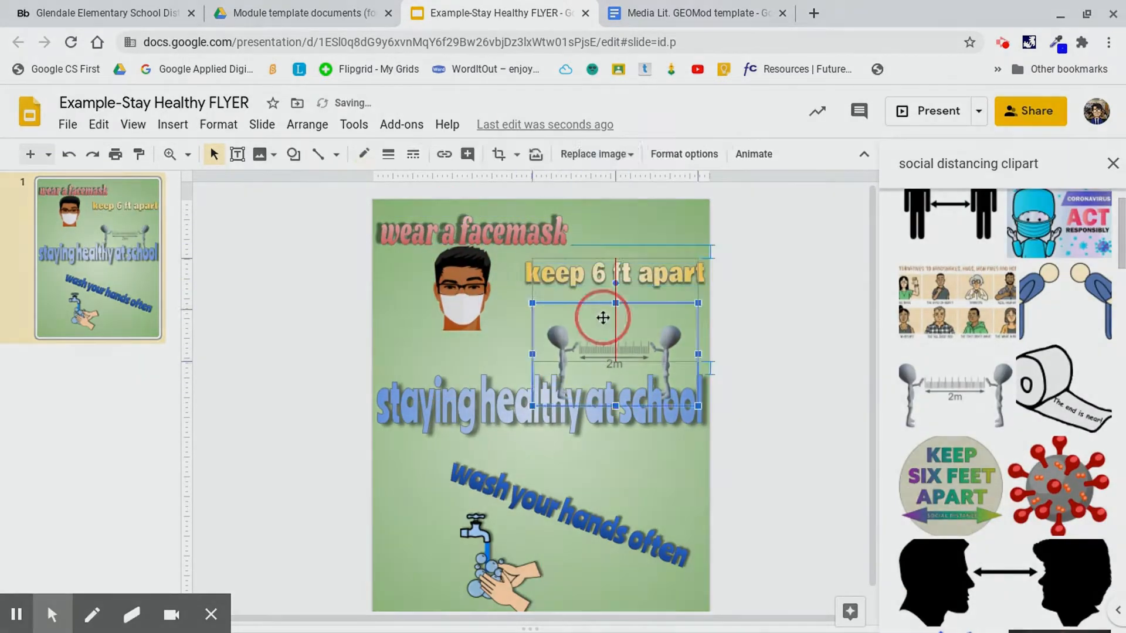